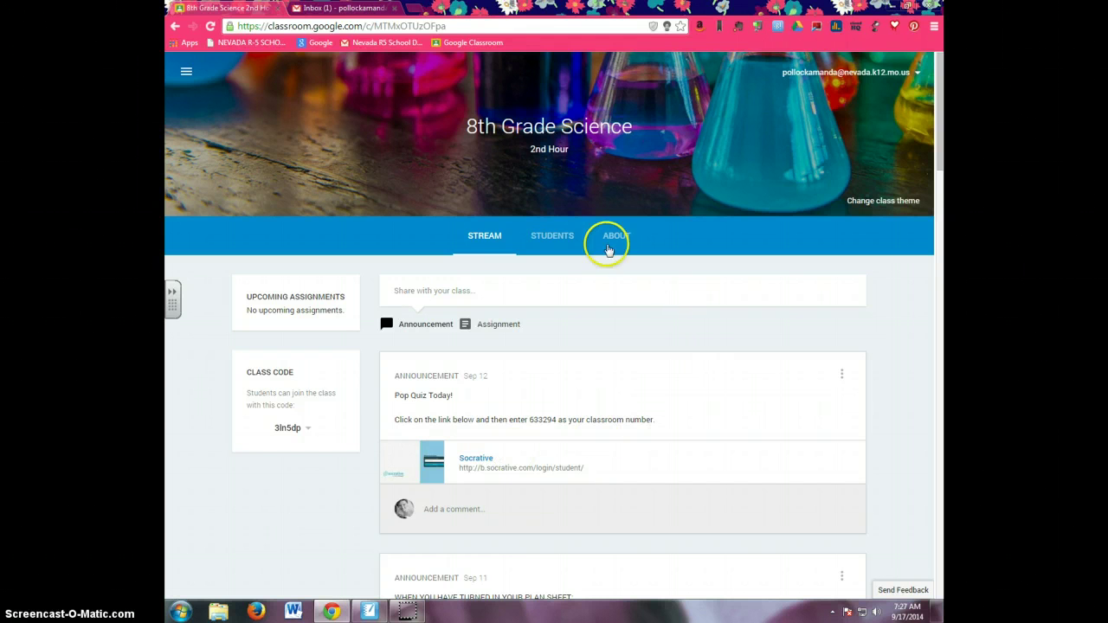
Switch from the class page to the Gmail inbox and open the noreply email containing the 8th Grade Assessment grade
click(396, 11)
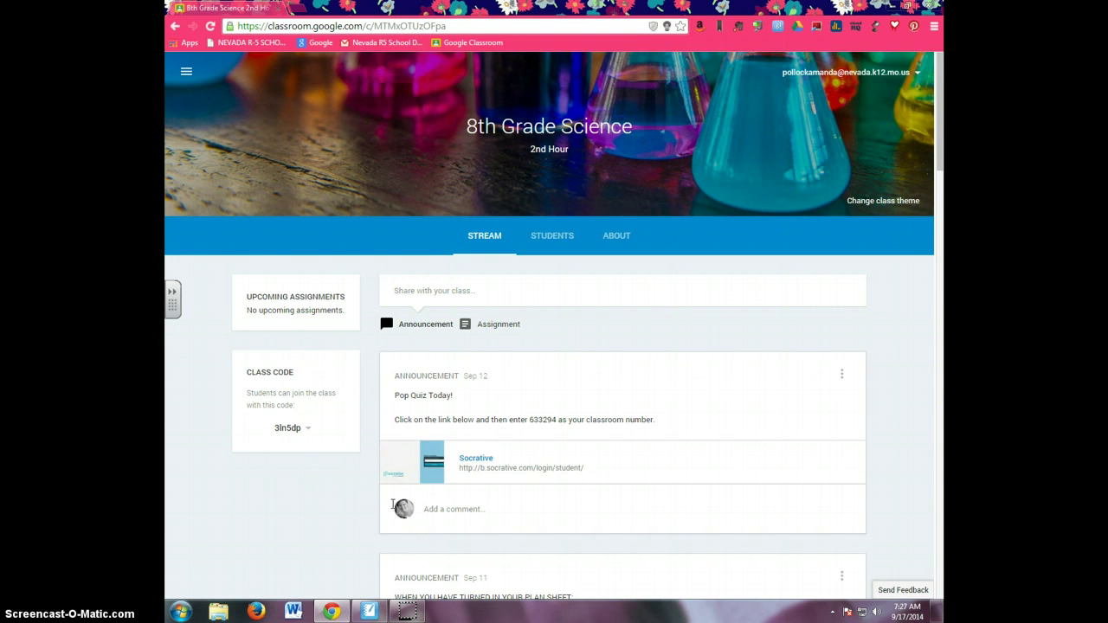
click(394, 518)
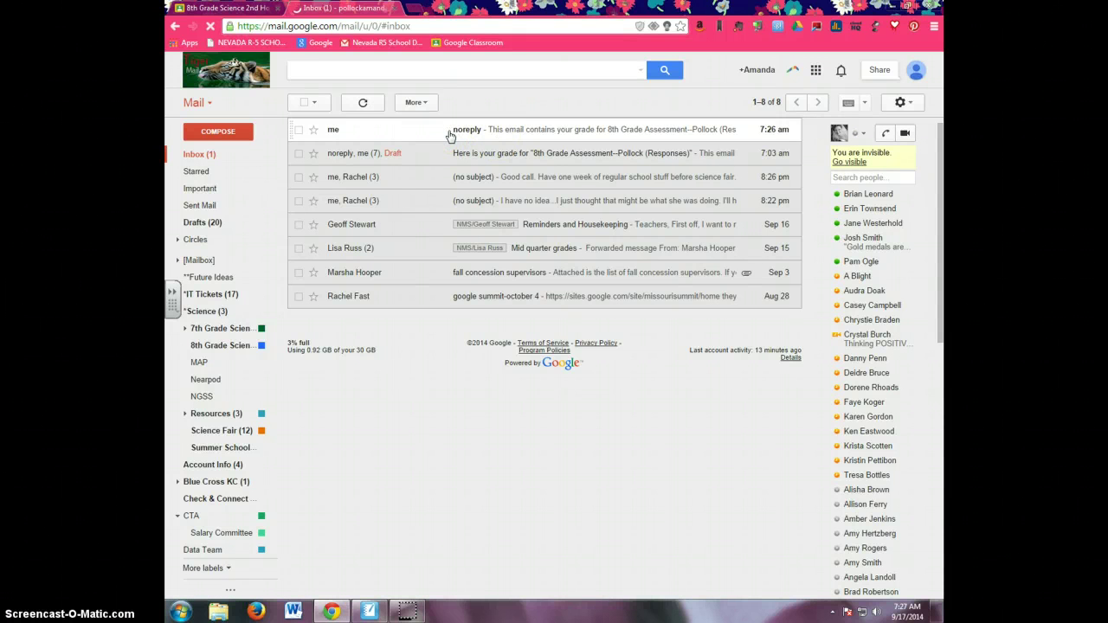
click(355, 139)
click(354, 135)
click(507, 130)
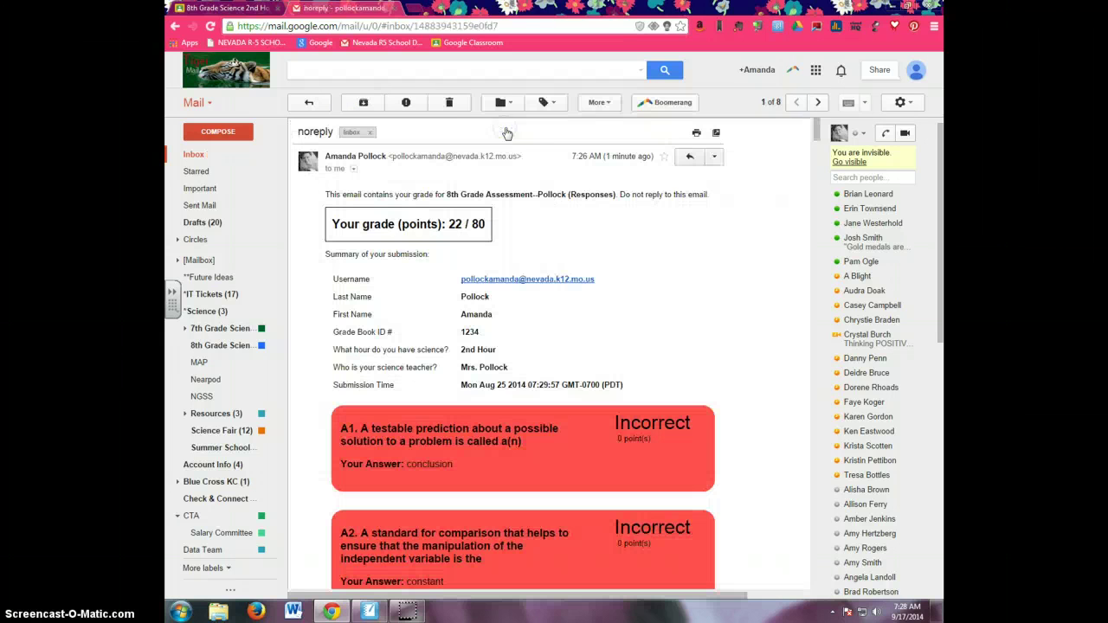
Review the overall grade and the submission summary in the assessment email
scroll(519, 214, down, 1)
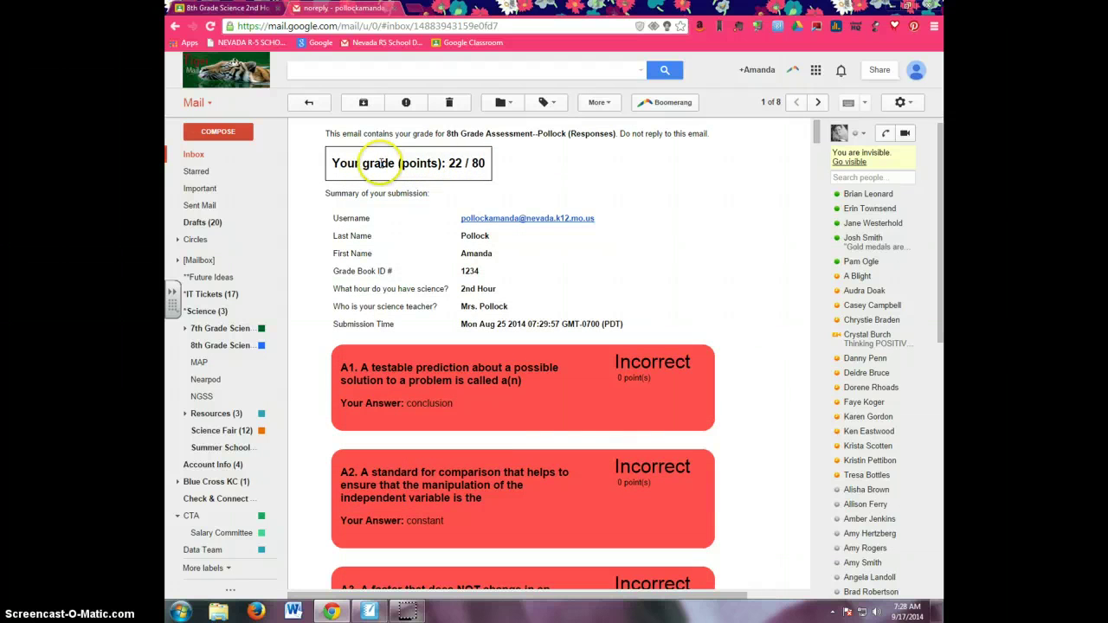
scroll(499, 169, up, 1)
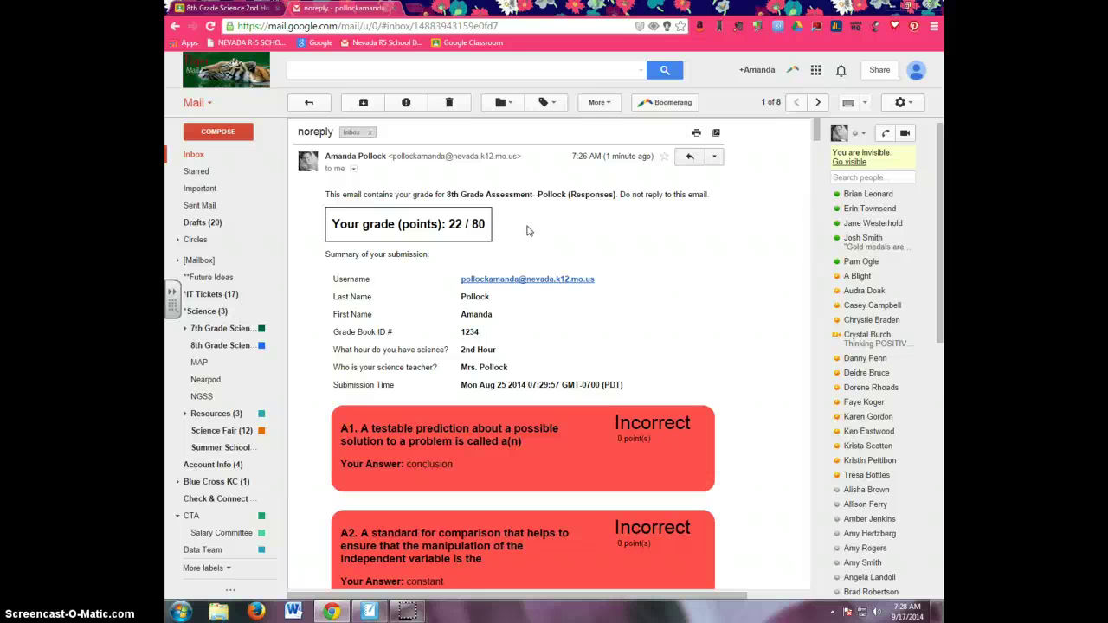
click(530, 232)
scroll(611, 228, down, 1)
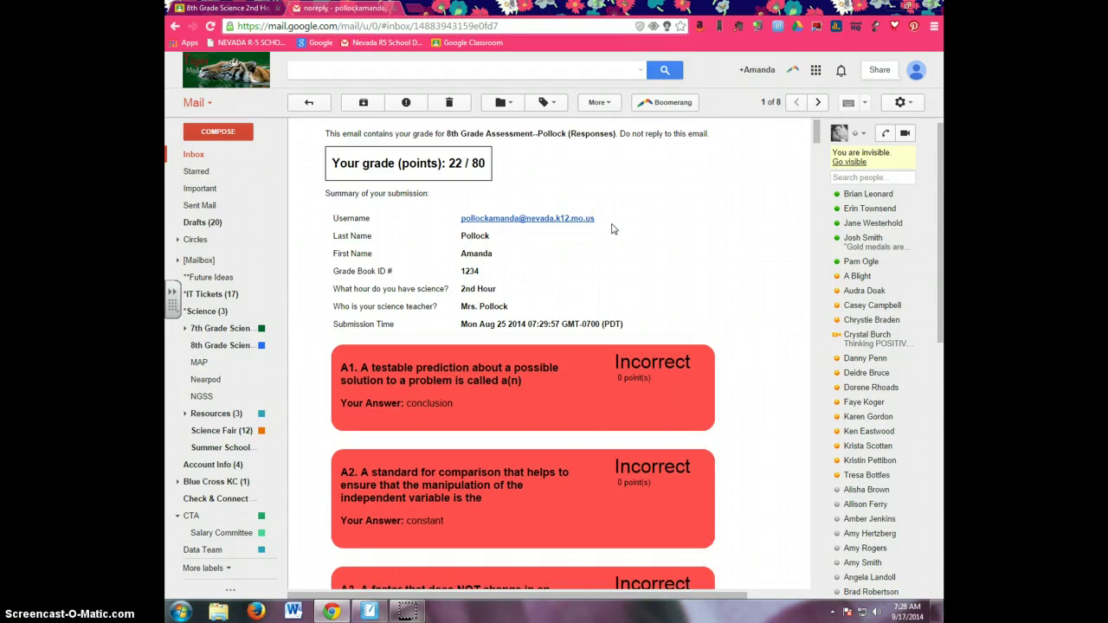
Examine the answers to questions A1 through A10 and whether each is marked correct or incorrect
scroll(656, 277, down, 2)
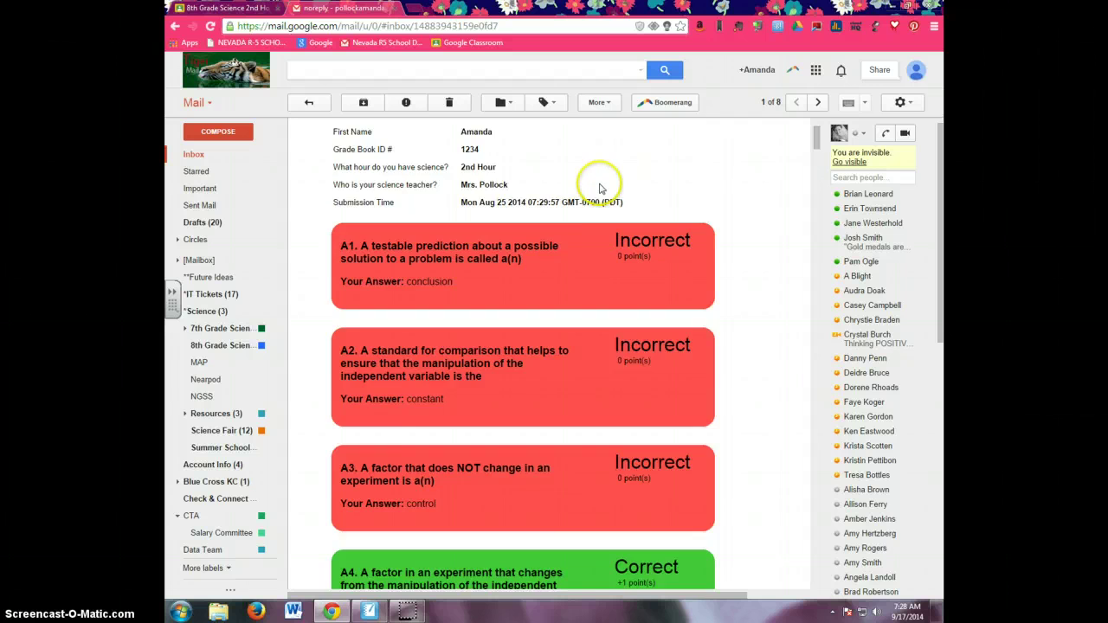
scroll(589, 212, down, 3)
scroll(581, 239, up, 3)
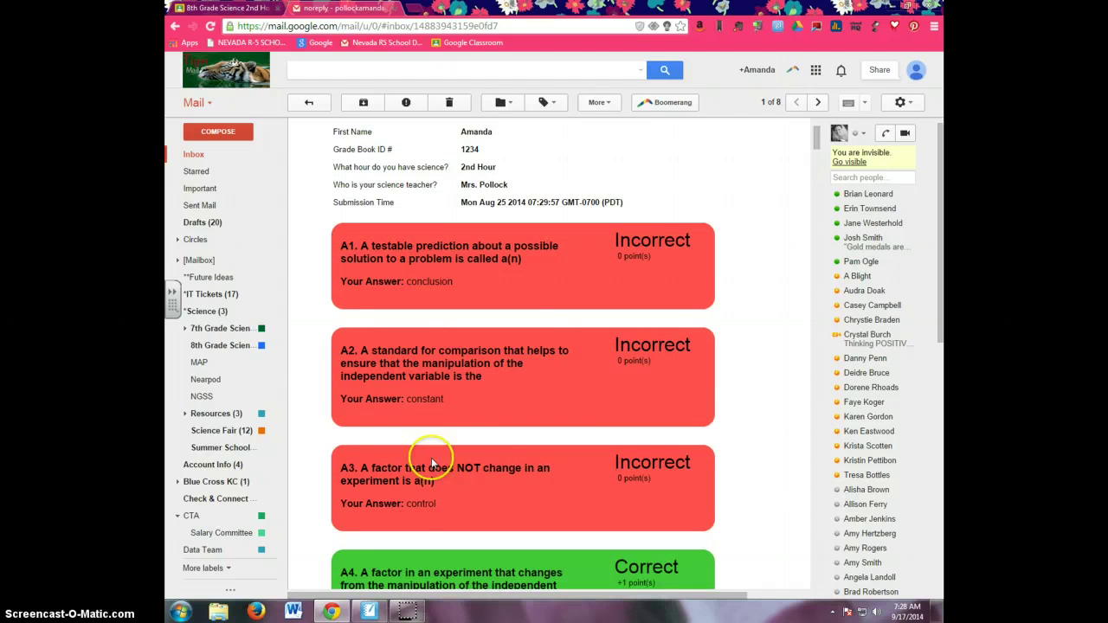
scroll(577, 413, down, 4)
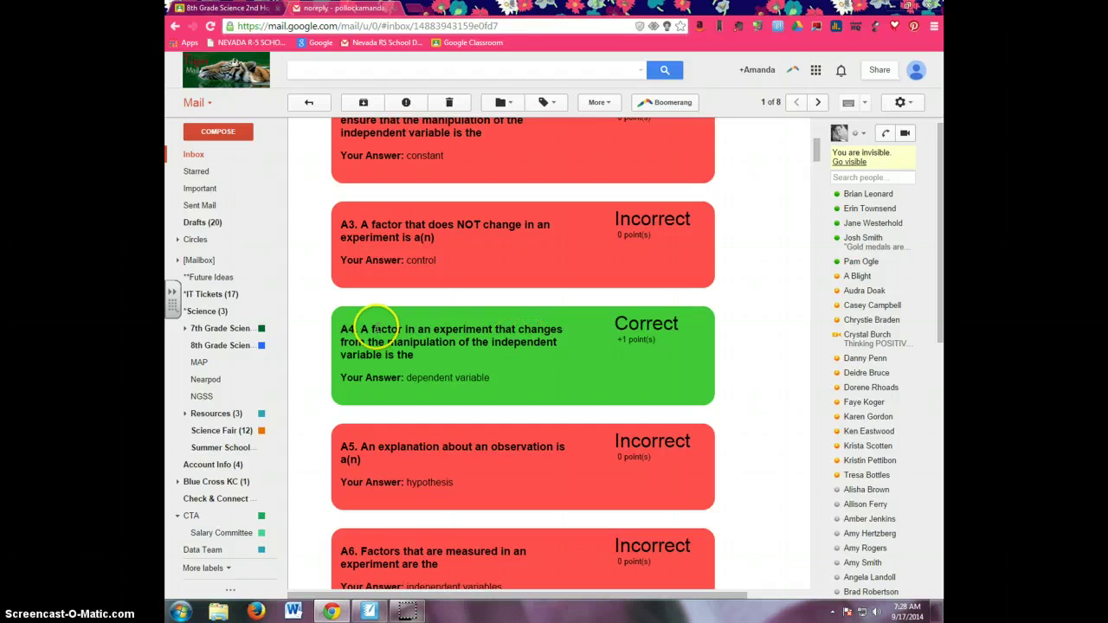
scroll(372, 329, up, 3)
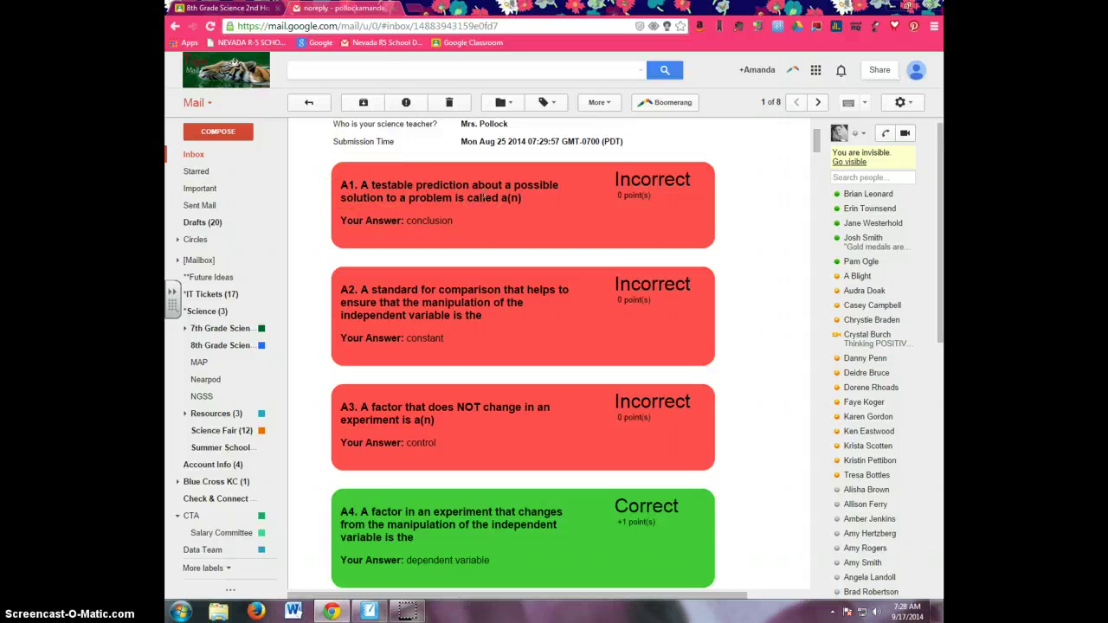
scroll(481, 234, down, 1)
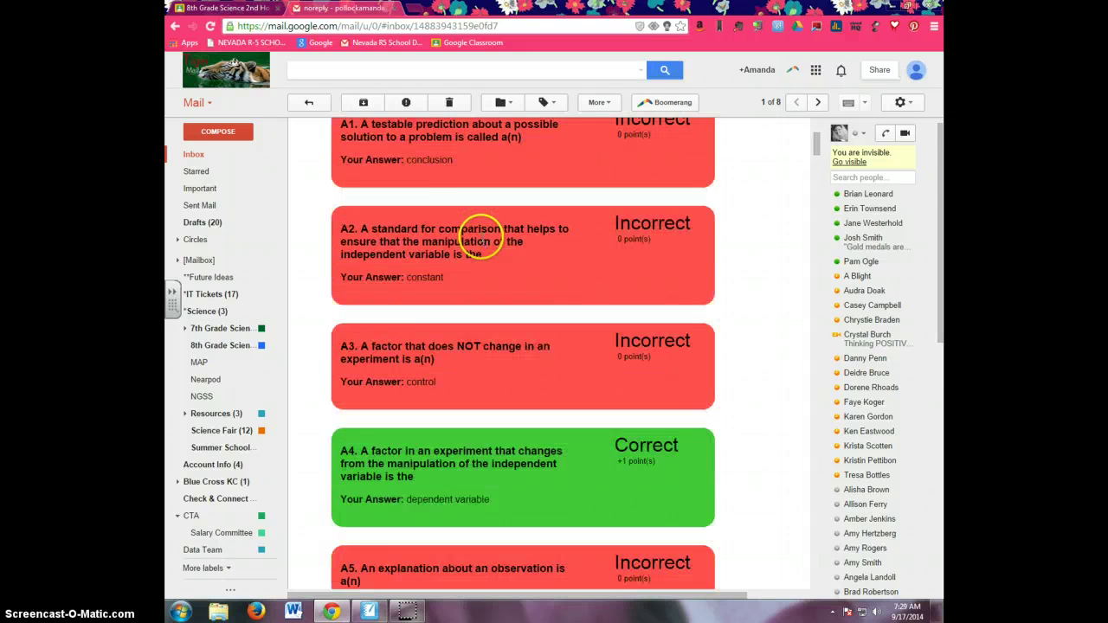
scroll(485, 234, up, 1)
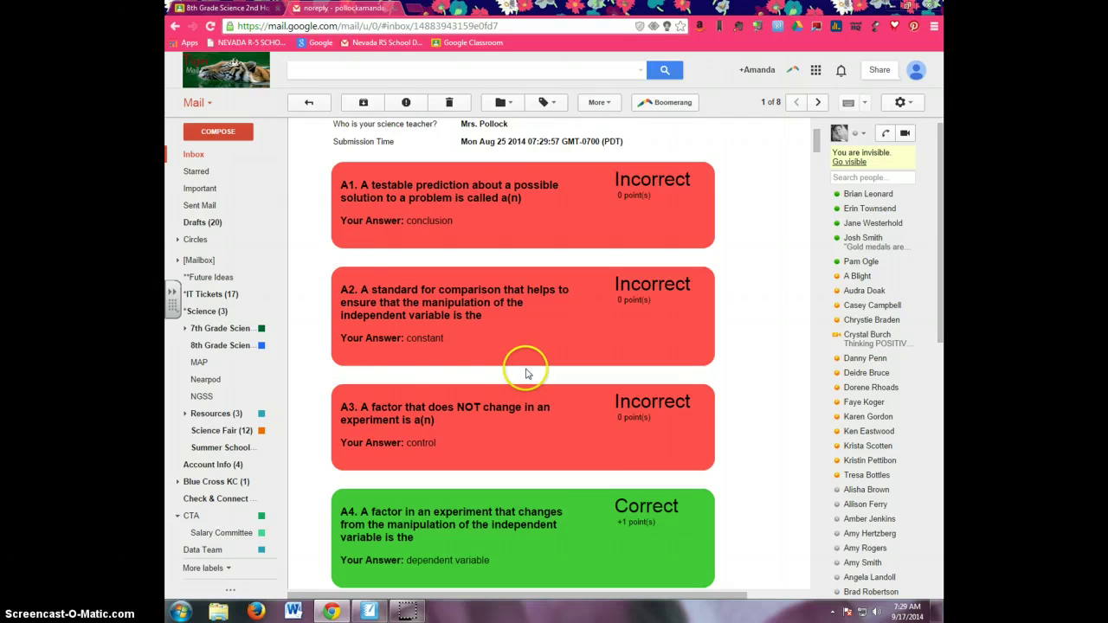
scroll(525, 374, down, 2)
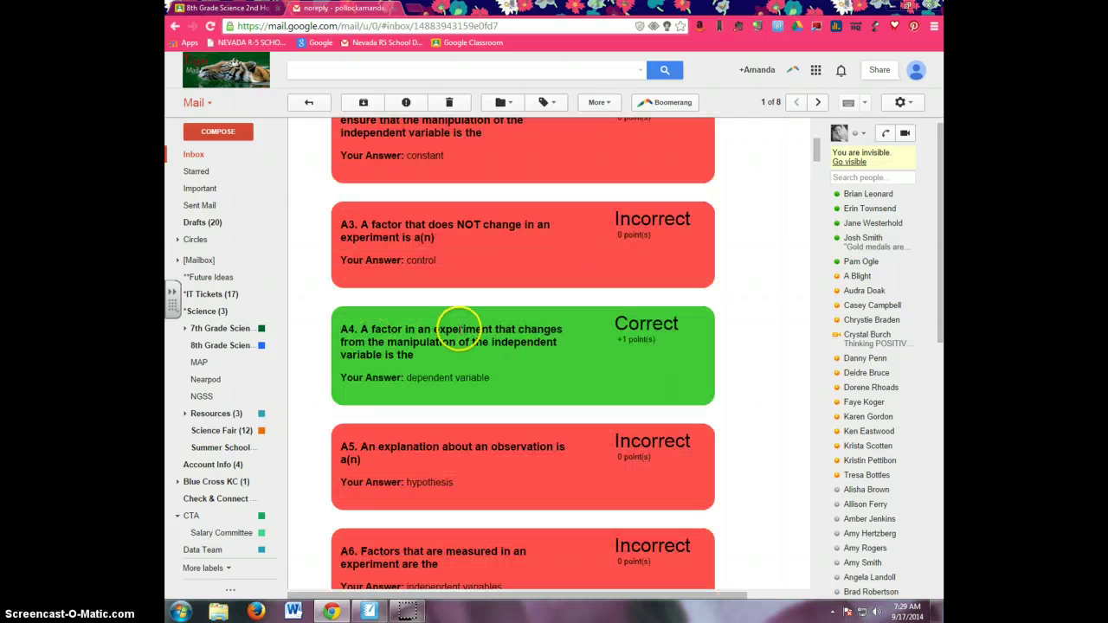
scroll(470, 329, down, 1)
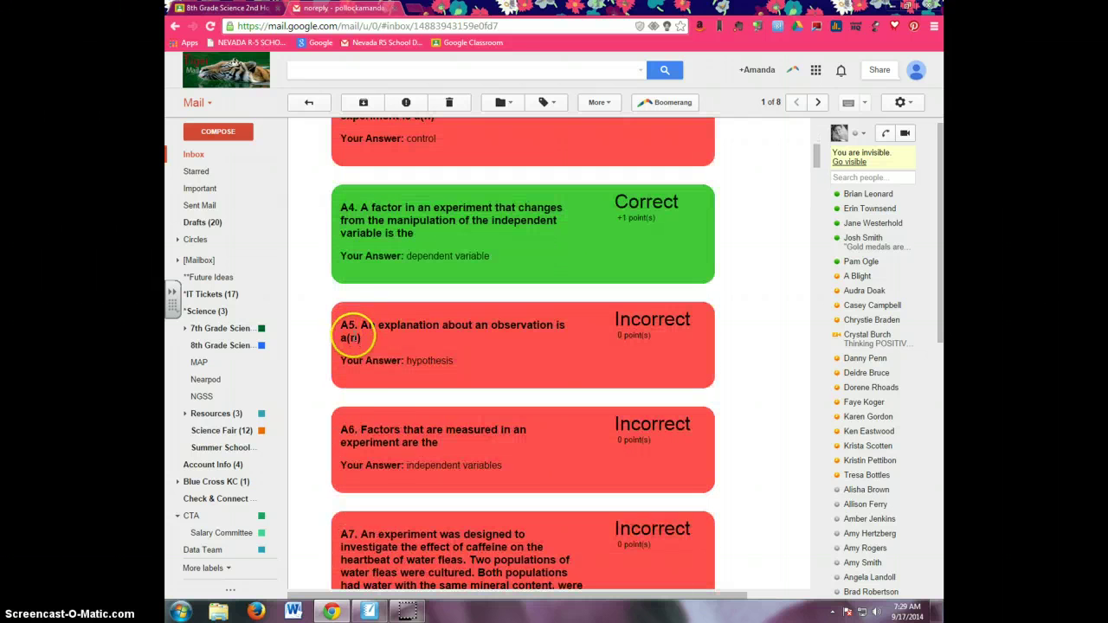
scroll(355, 335, down, 5)
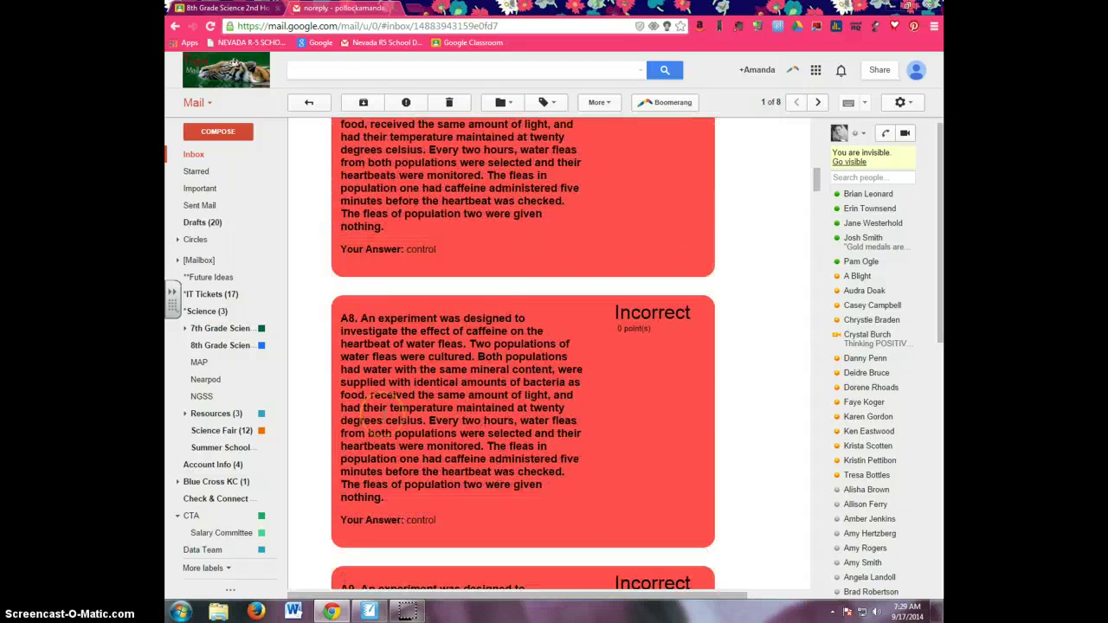
scroll(383, 413, down, 4)
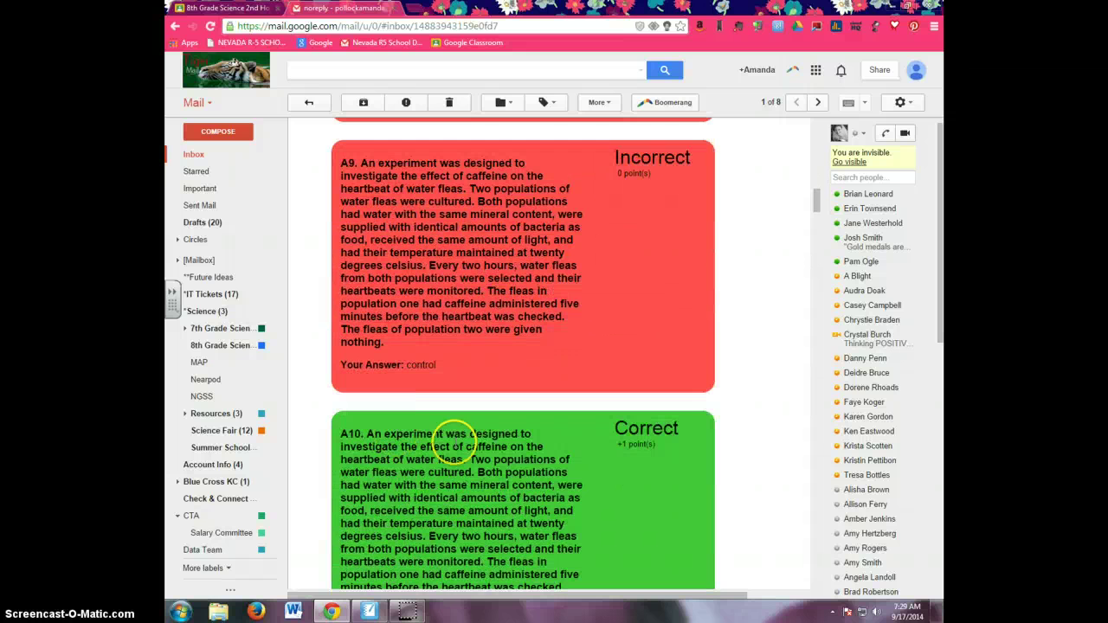
scroll(567, 454, down, 2)
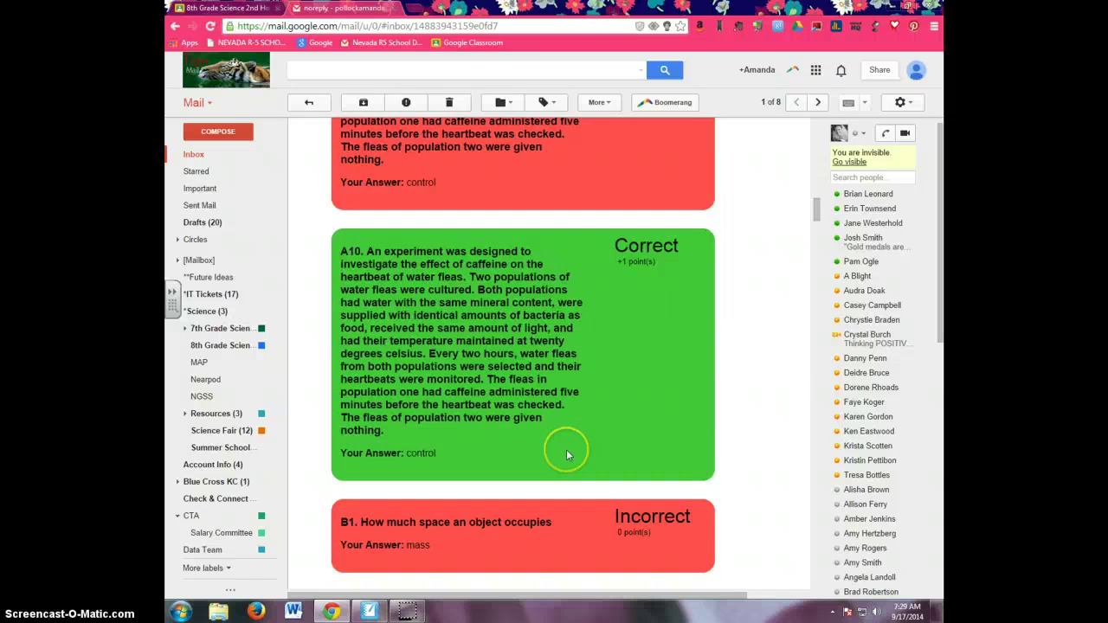
Select the A10 and B1 question labels in the email to point out where section A ends and section B begins
scroll(567, 454, up, 1)
drag(341, 310, 370, 311)
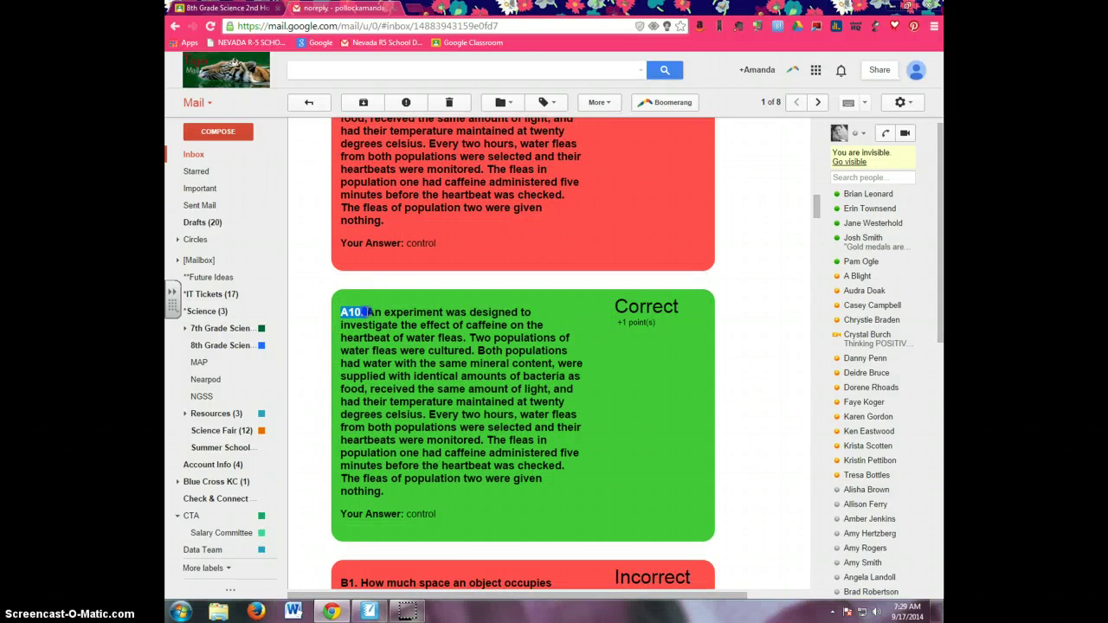
scroll(420, 321, down, 3)
double_click(346, 400)
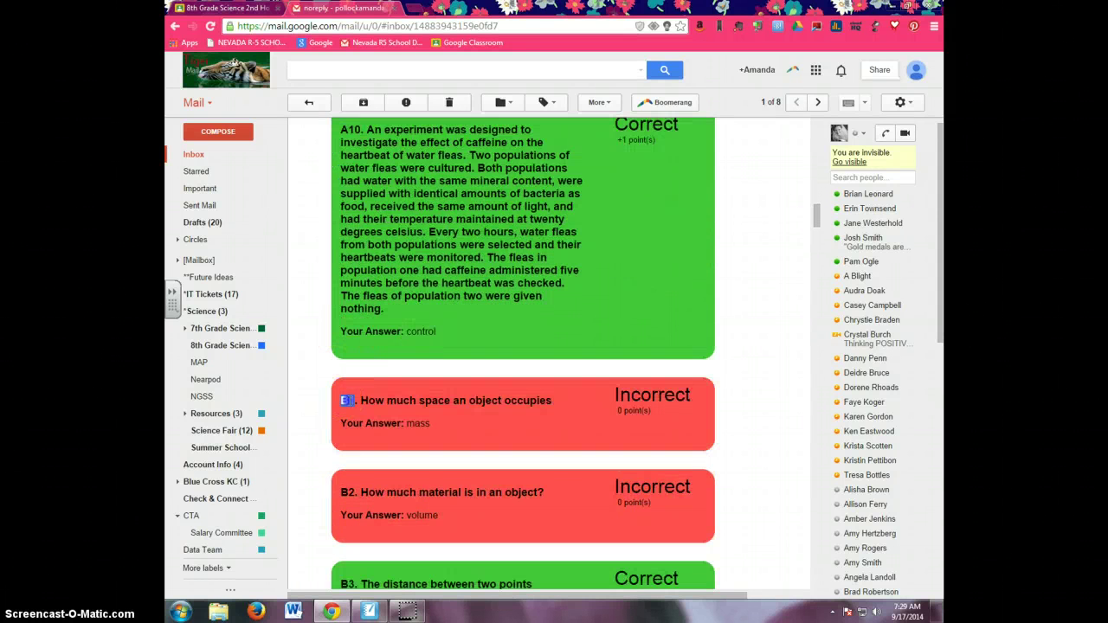
drag(347, 401, 376, 401)
scroll(383, 370, up, 2)
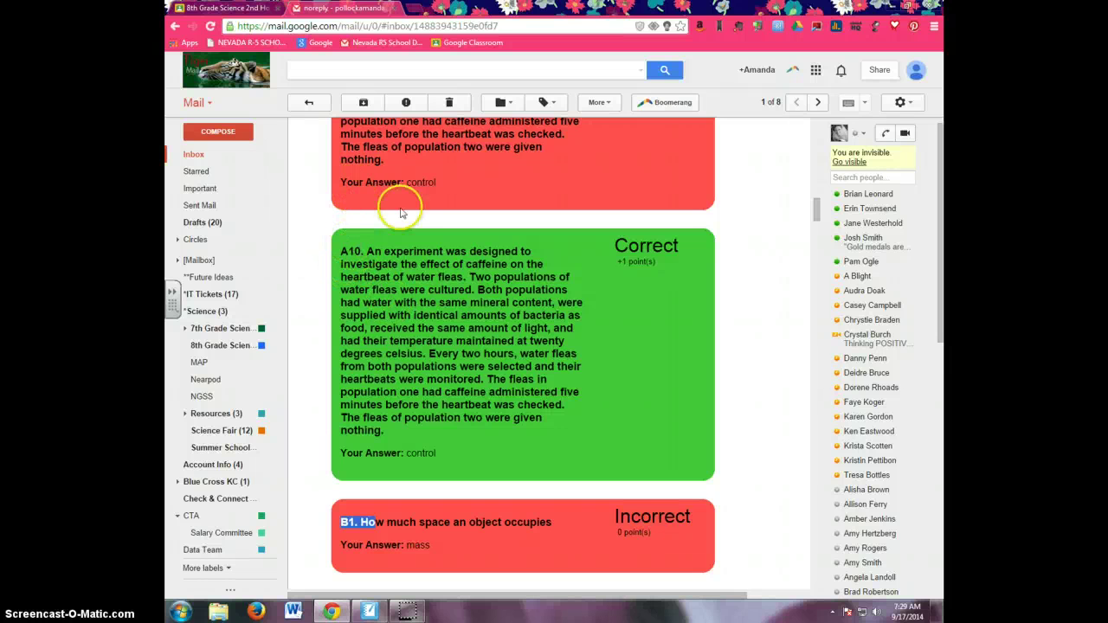
Go through questions A1 to A10 again to count the correct answers in section A
scroll(381, 298, up, 10)
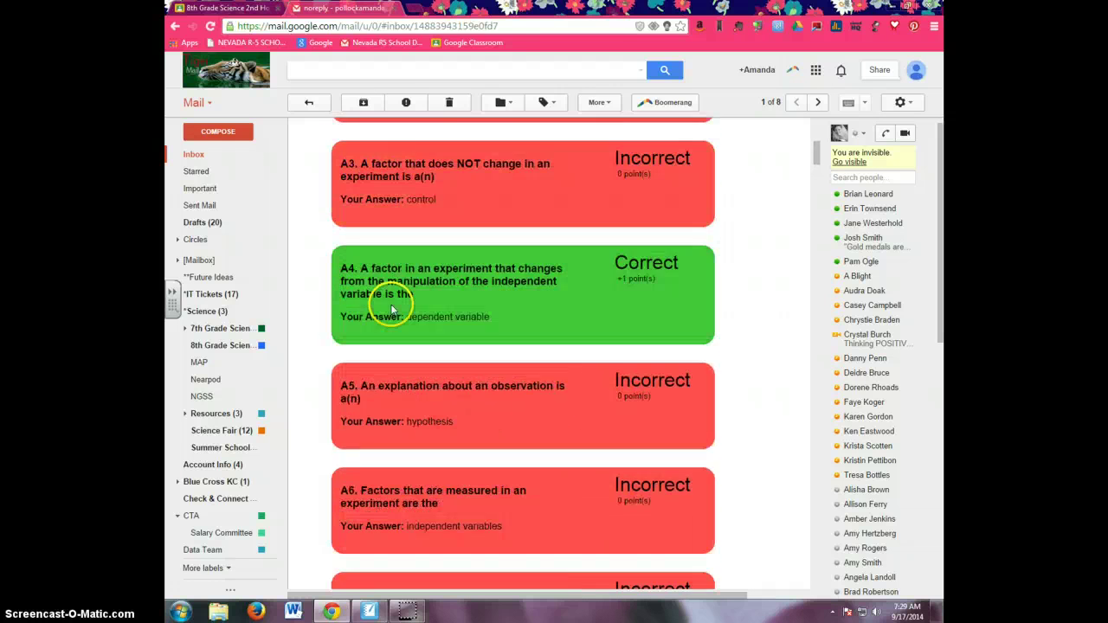
scroll(388, 303, up, 5)
scroll(395, 316, down, 3)
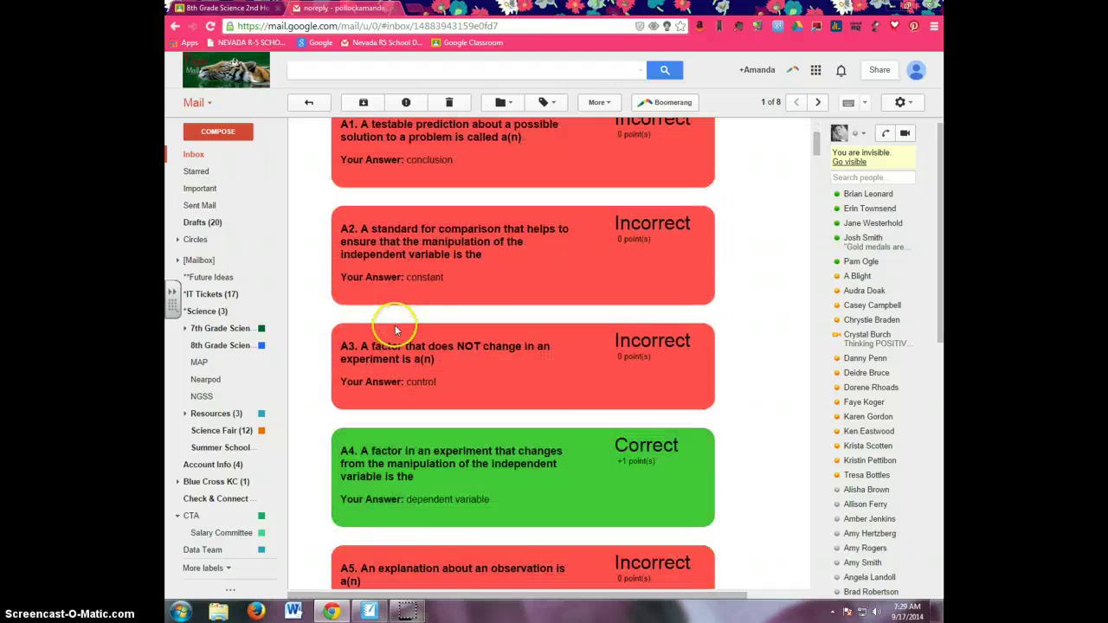
scroll(394, 324, down, 2)
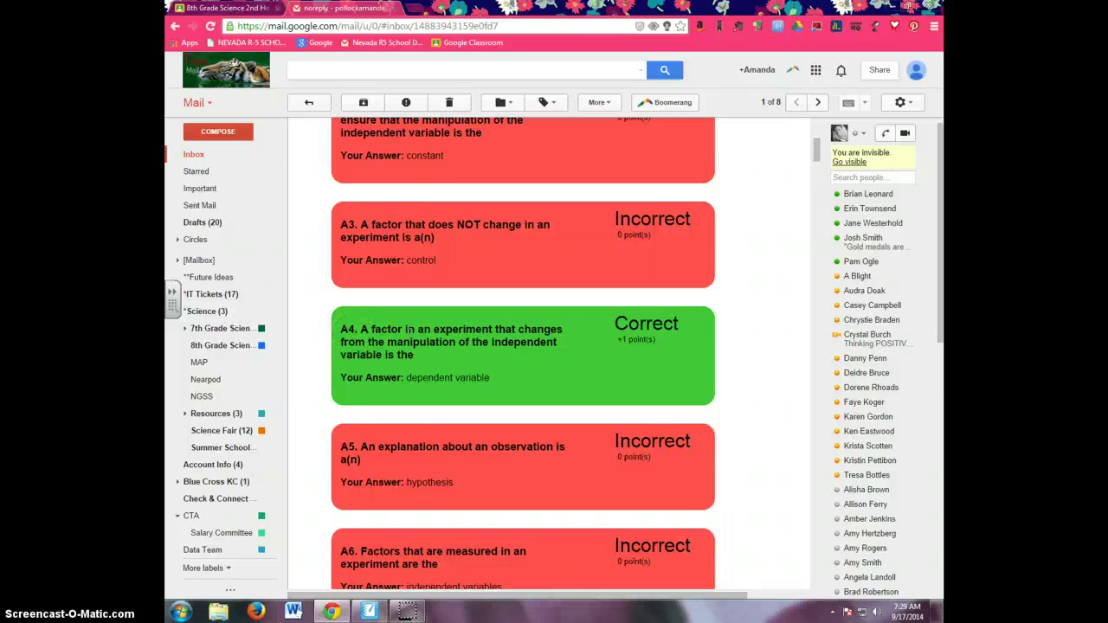
scroll(404, 330, down, 10)
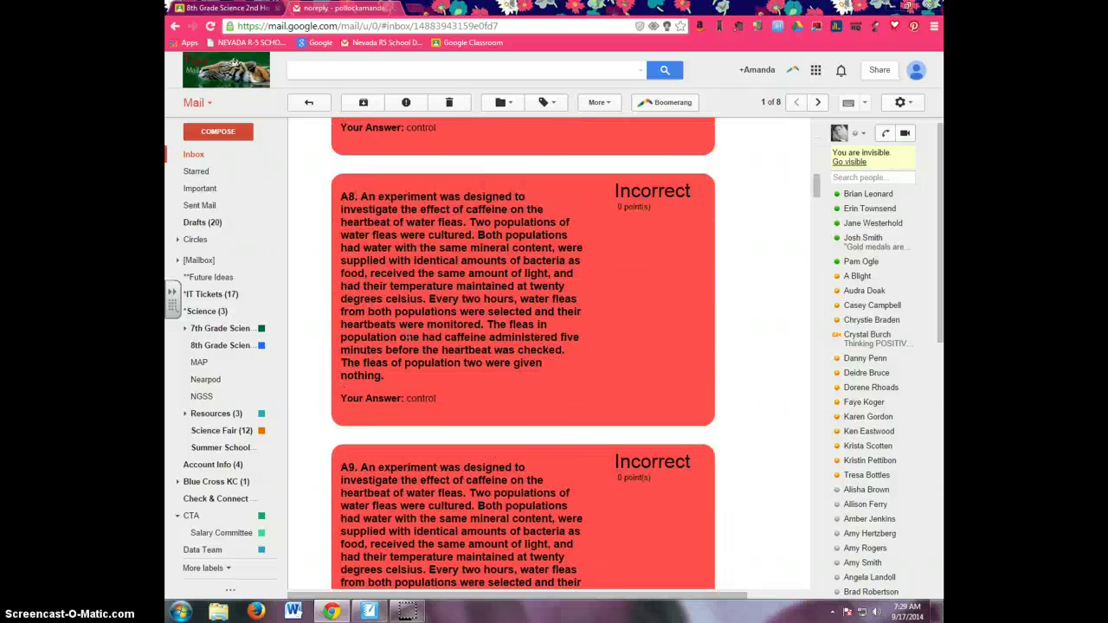
scroll(405, 336, down, 6)
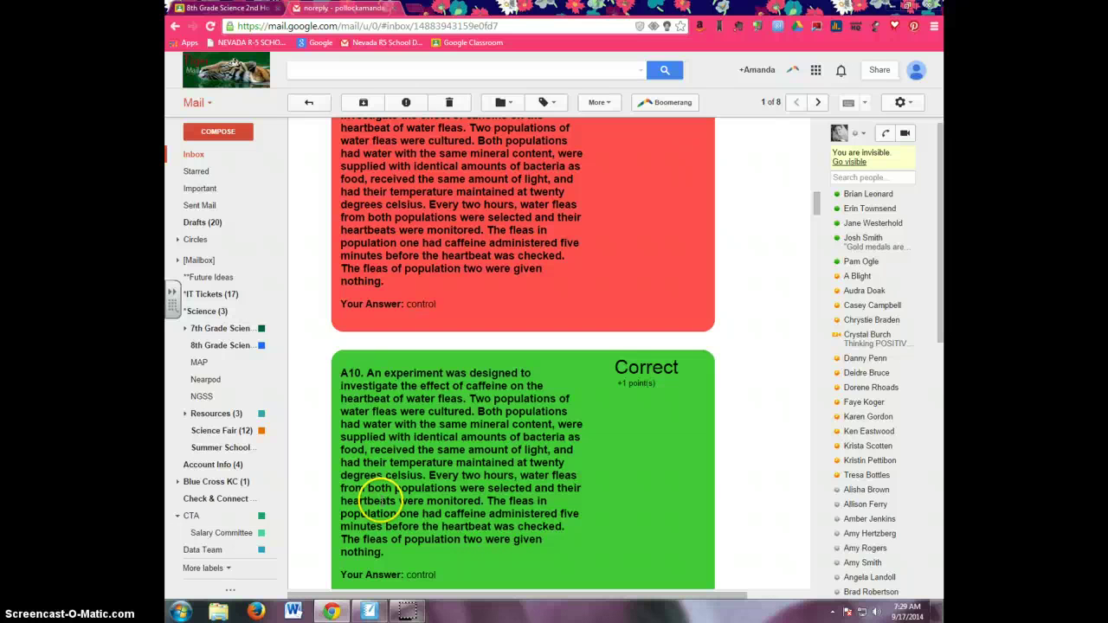
Switch to SMART Notebook, add the text 2/10 and shrink it to fit the Nature of Science score cell
click(370, 611)
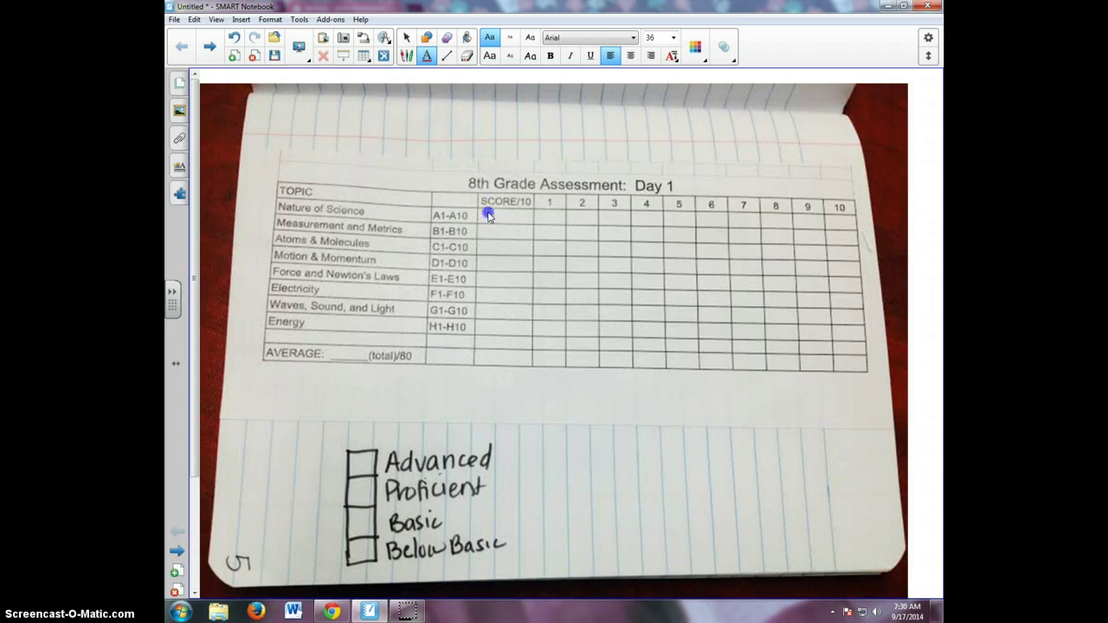
click(508, 221)
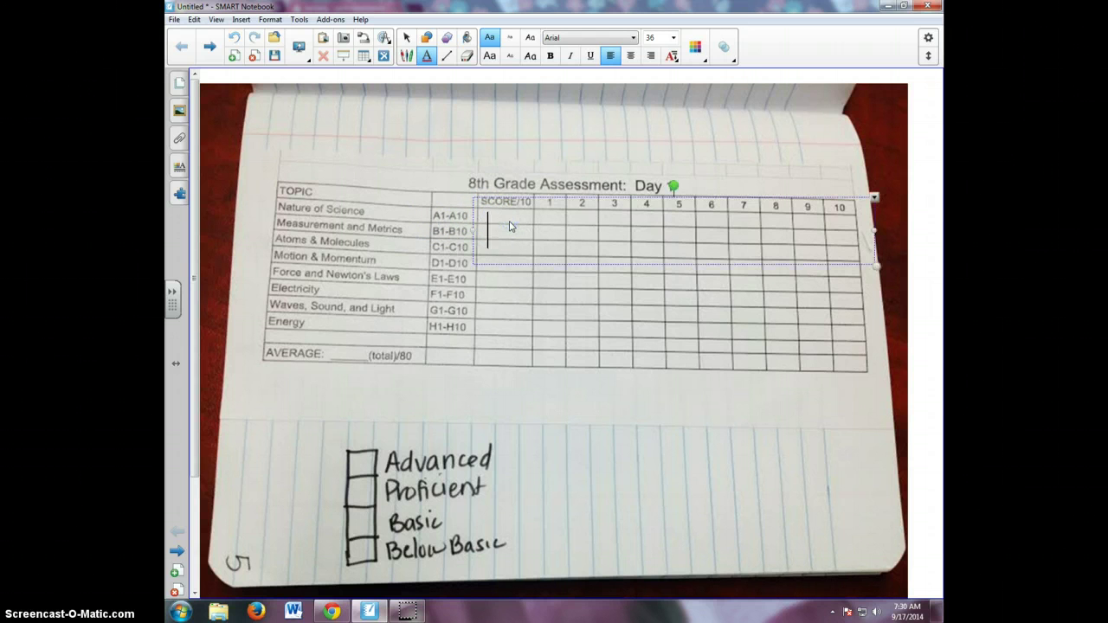
text(2/10)
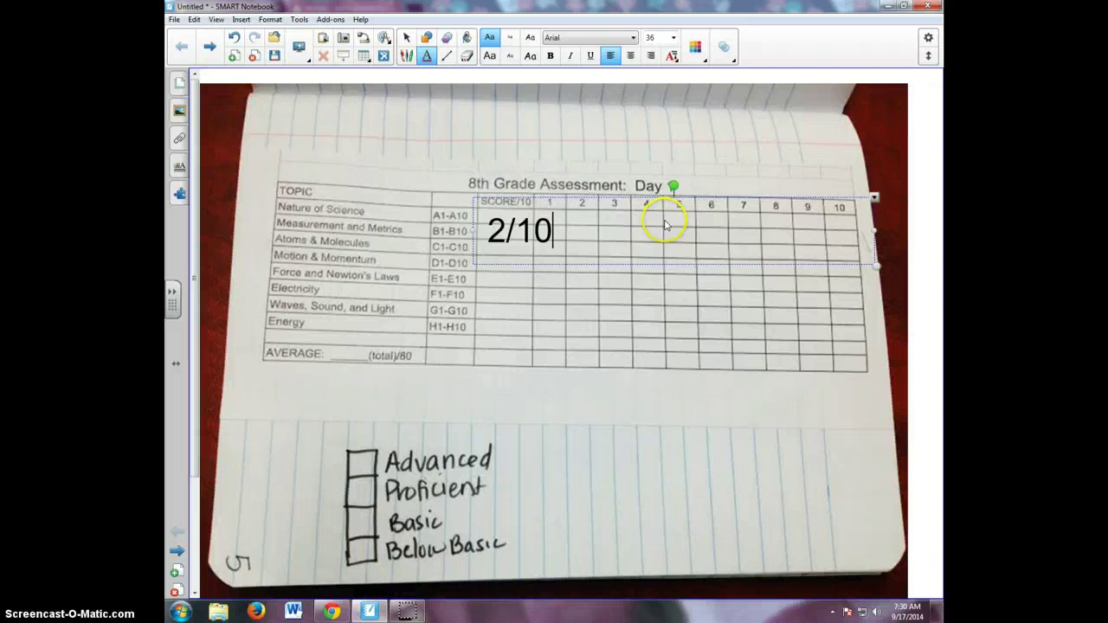
drag(876, 264, 611, 240)
click(535, 262)
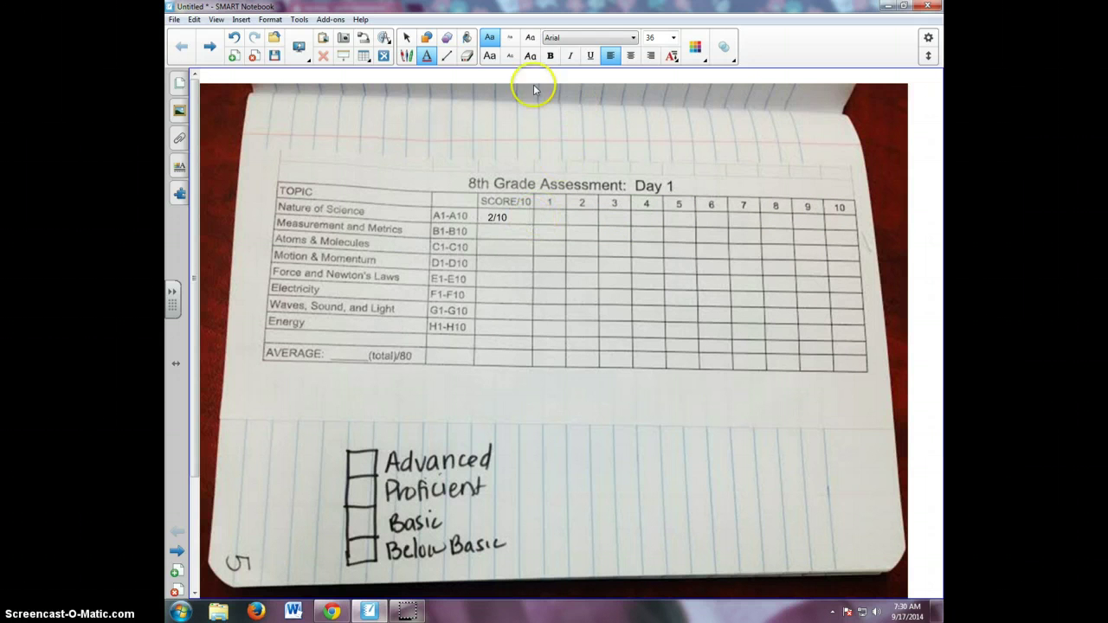
Highlight boxes 1 and 2 of the Nature of Science row in magenta with the Highlighter, adjusting its line thickness
click(406, 57)
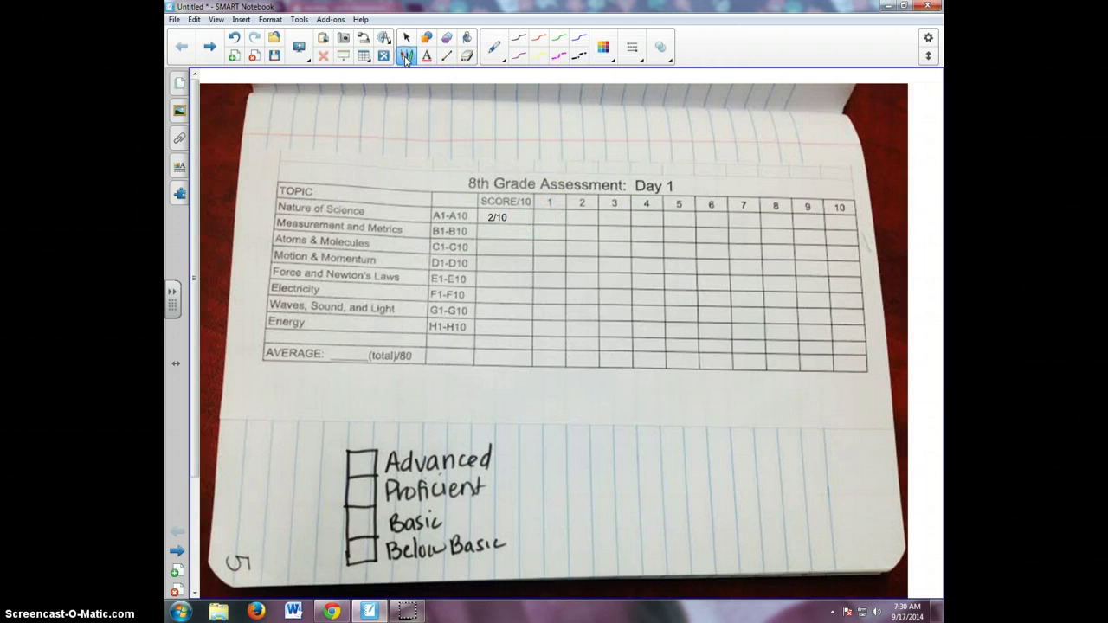
click(497, 54)
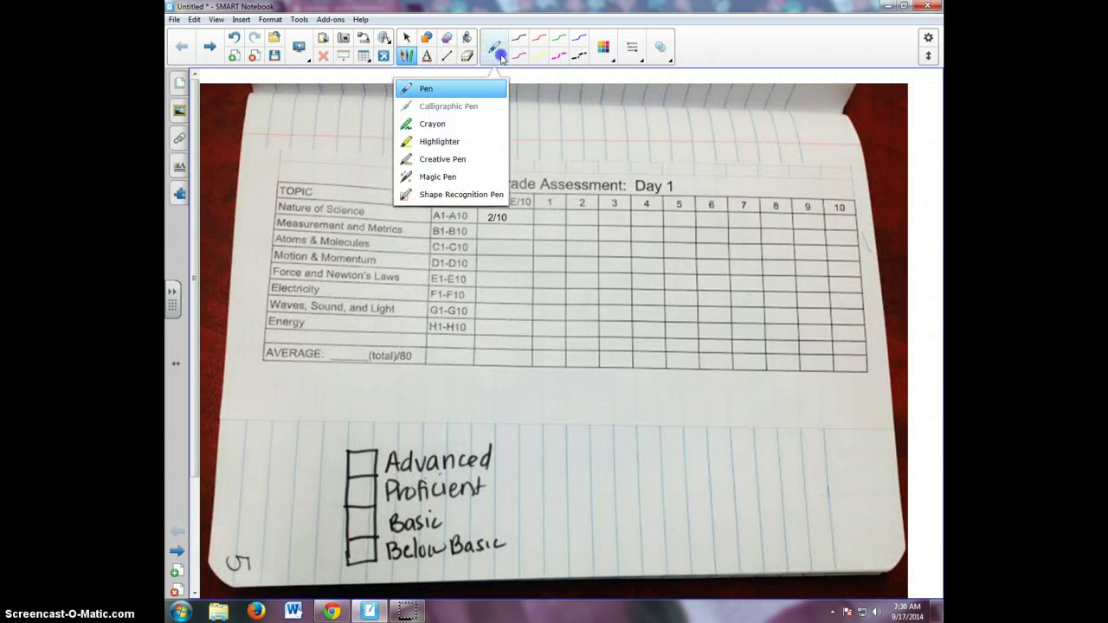
click(439, 141)
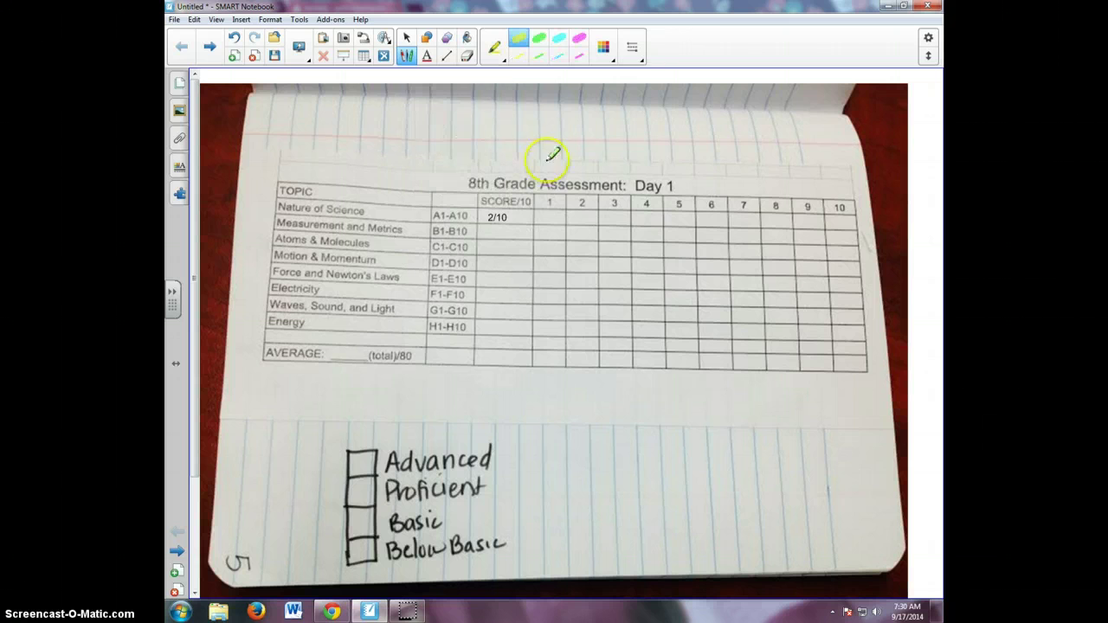
click(578, 39)
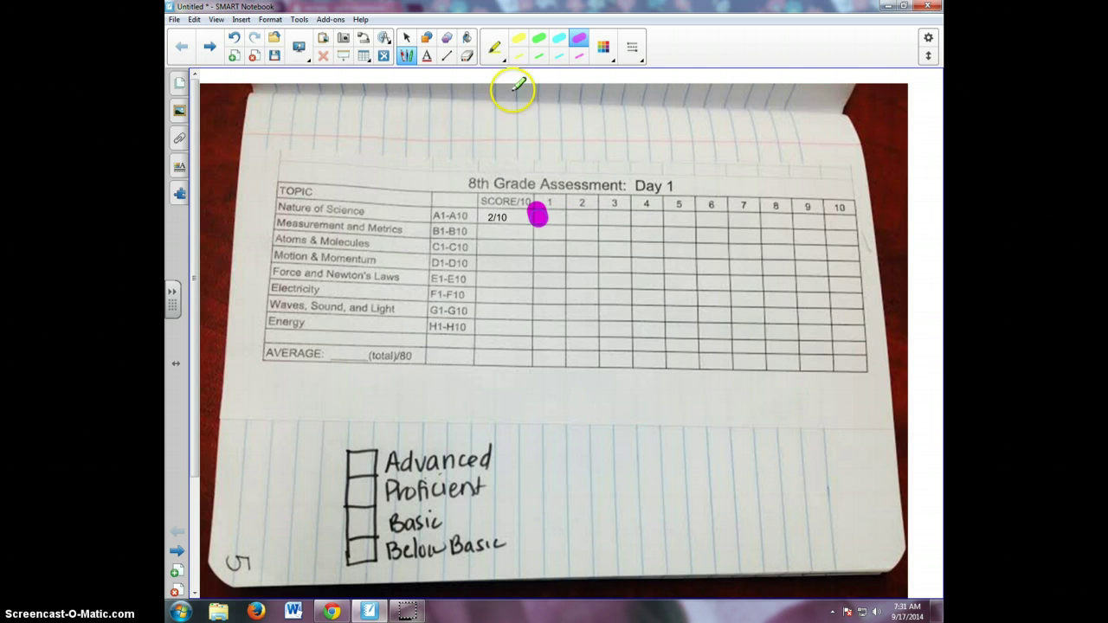
click(503, 58)
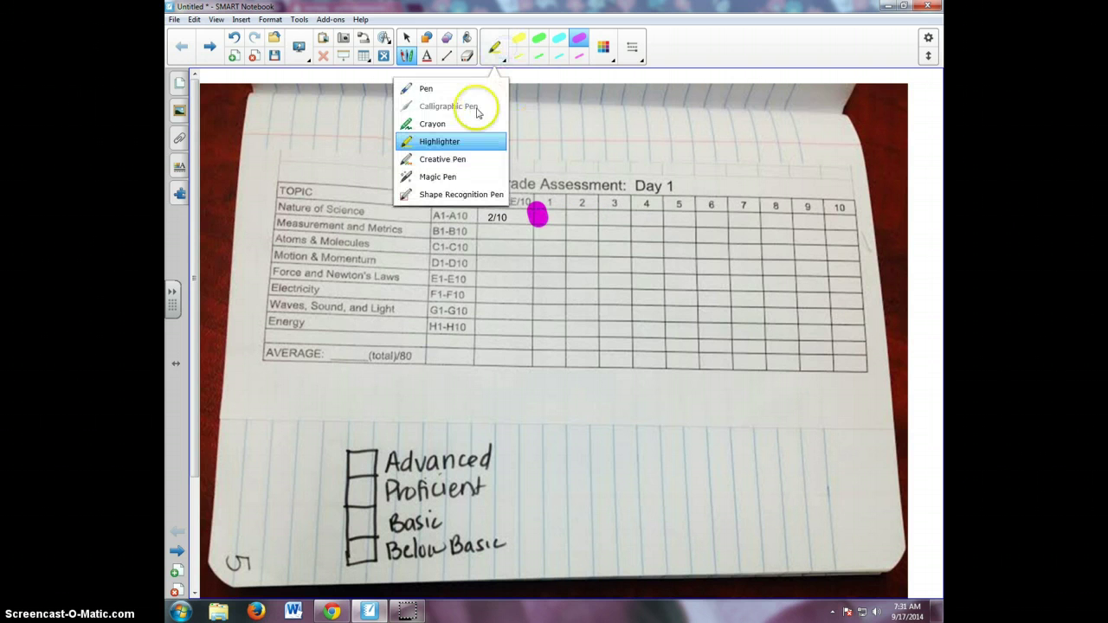
click(631, 49)
click(611, 206)
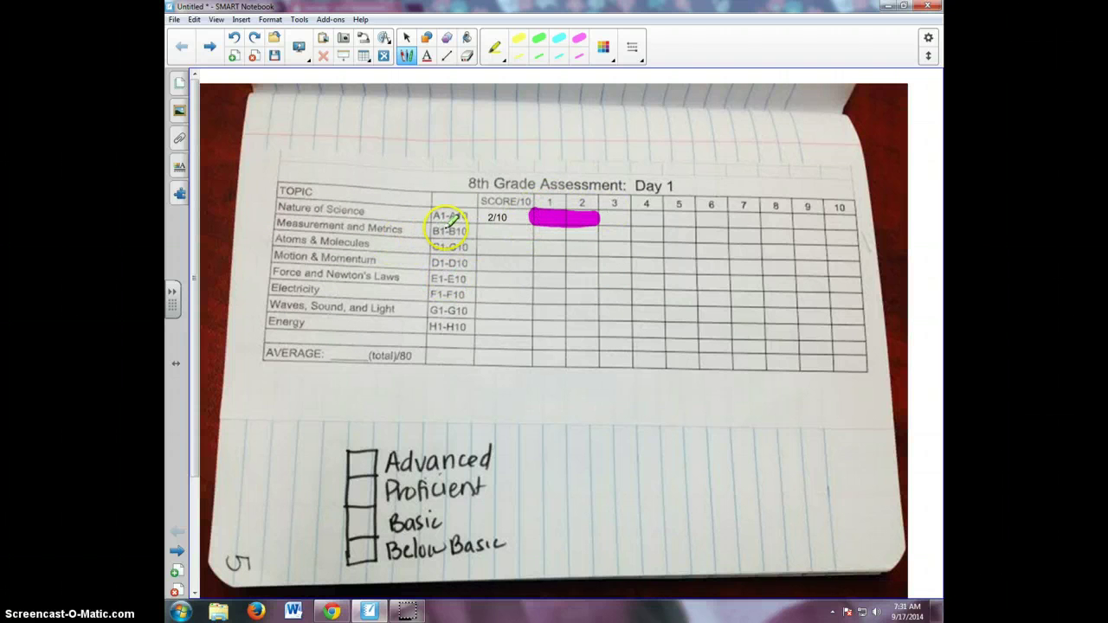
Switch to the results email in Chrome and go through questions B1 to B10 to count section B's correct answers
click(406, 38)
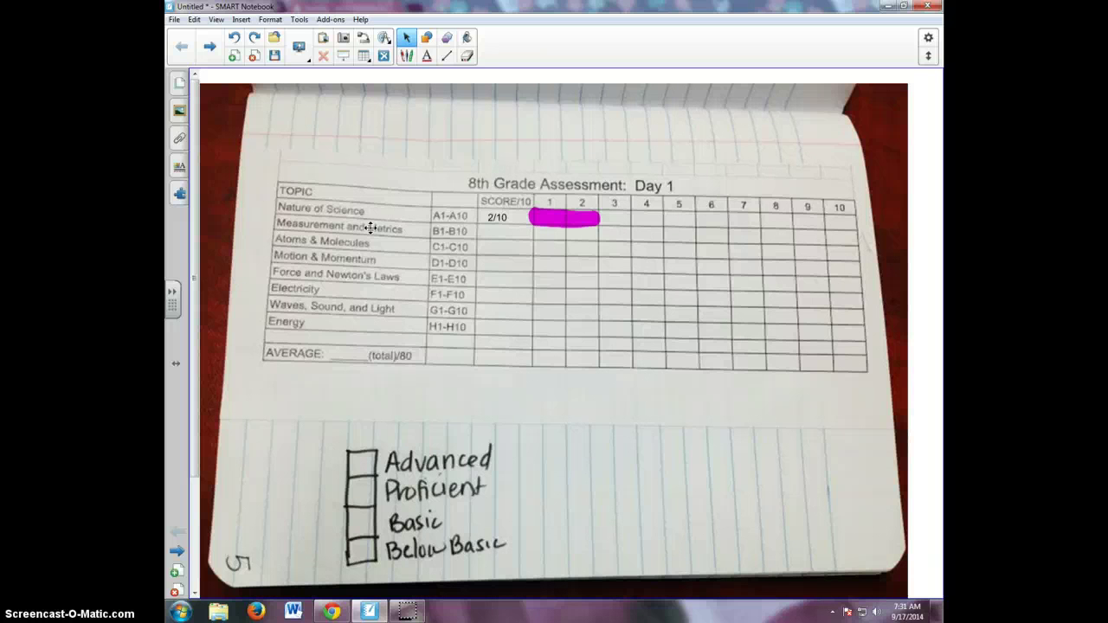
click(332, 611)
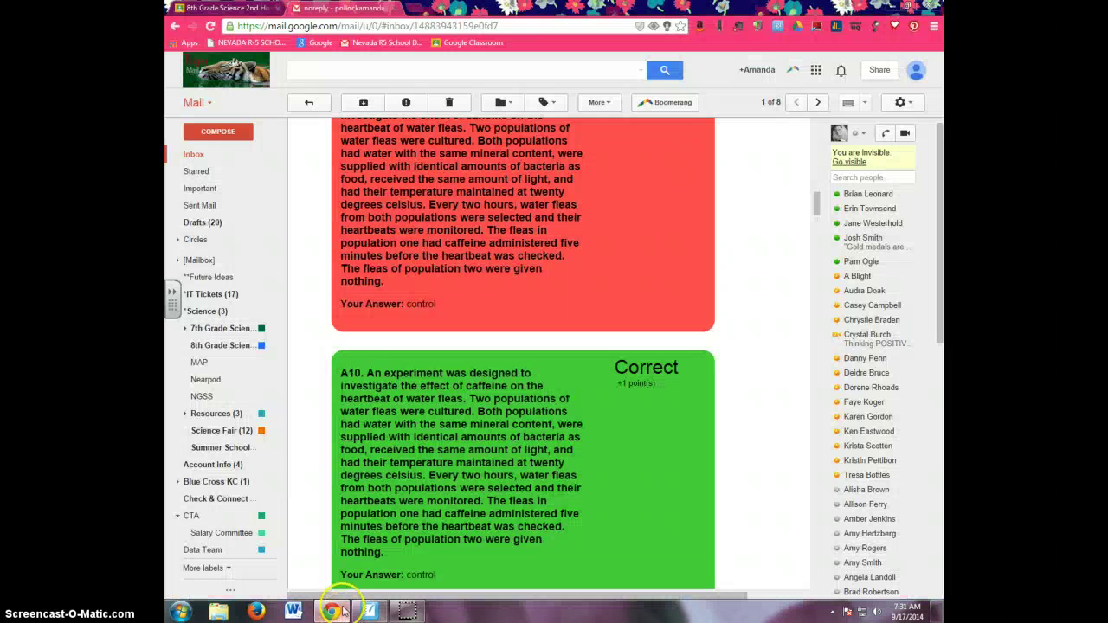
scroll(365, 341, down, 4)
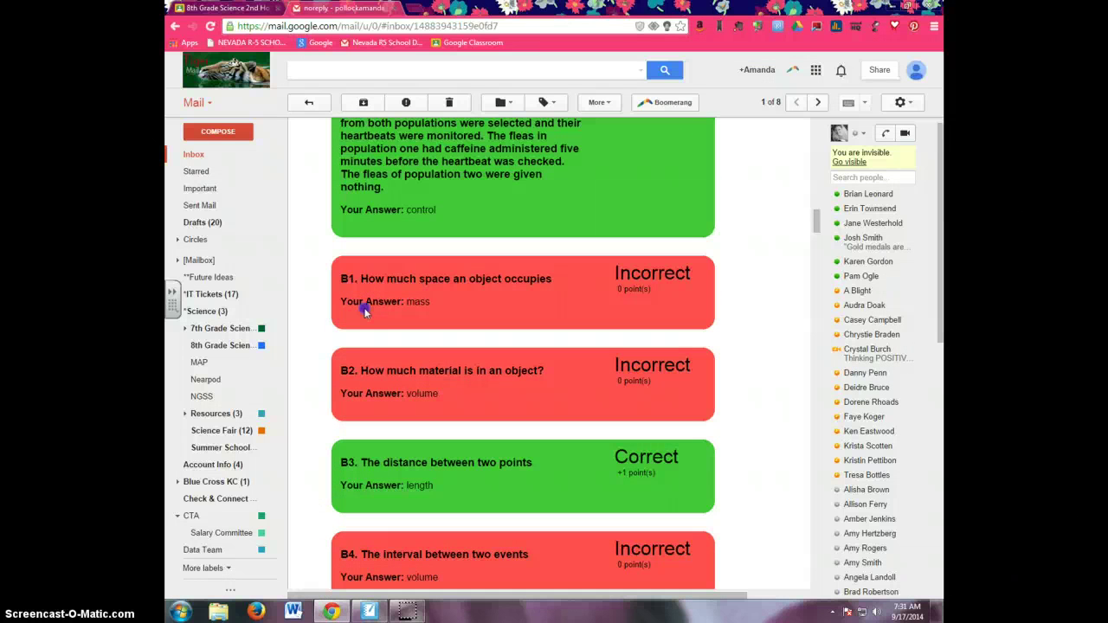
drag(341, 289, 353, 279)
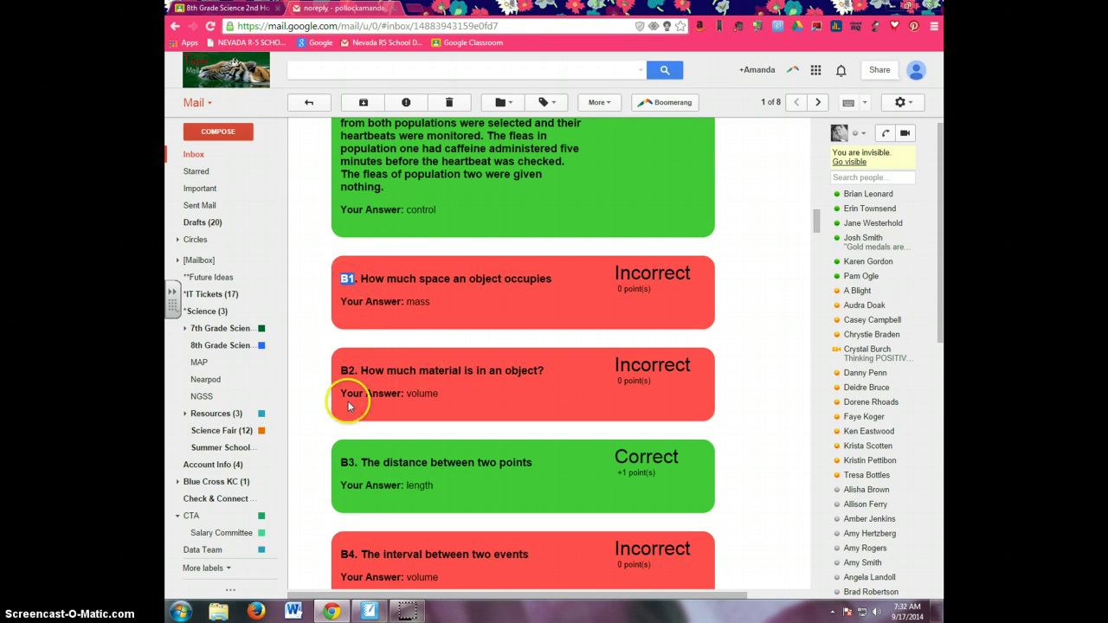
scroll(351, 380, down, 2)
scroll(353, 366, down, 6)
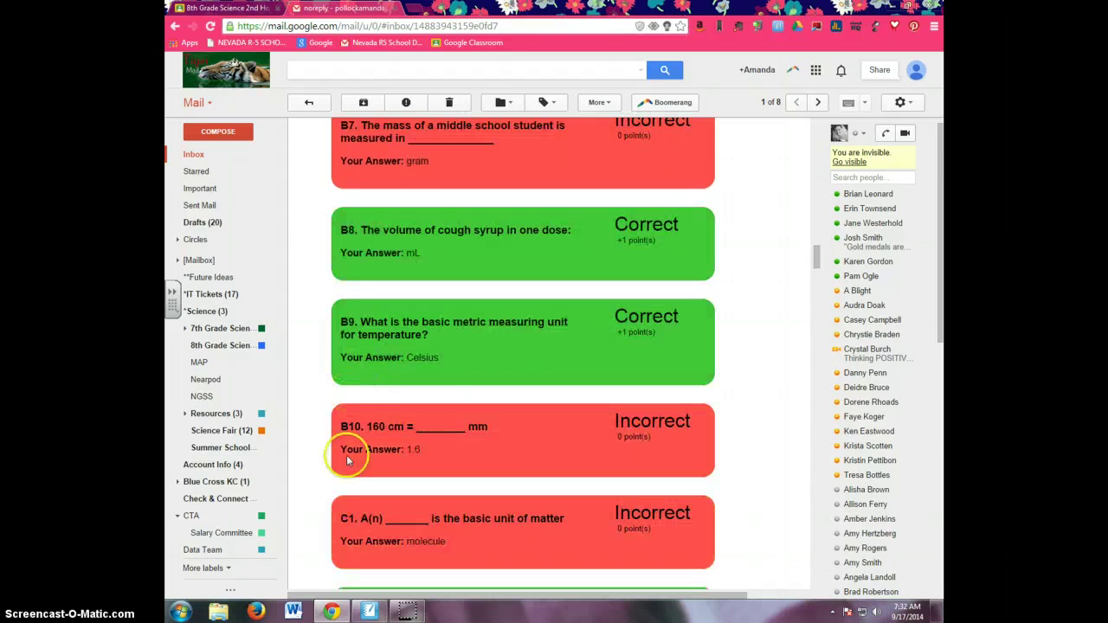
scroll(371, 420, up, 7)
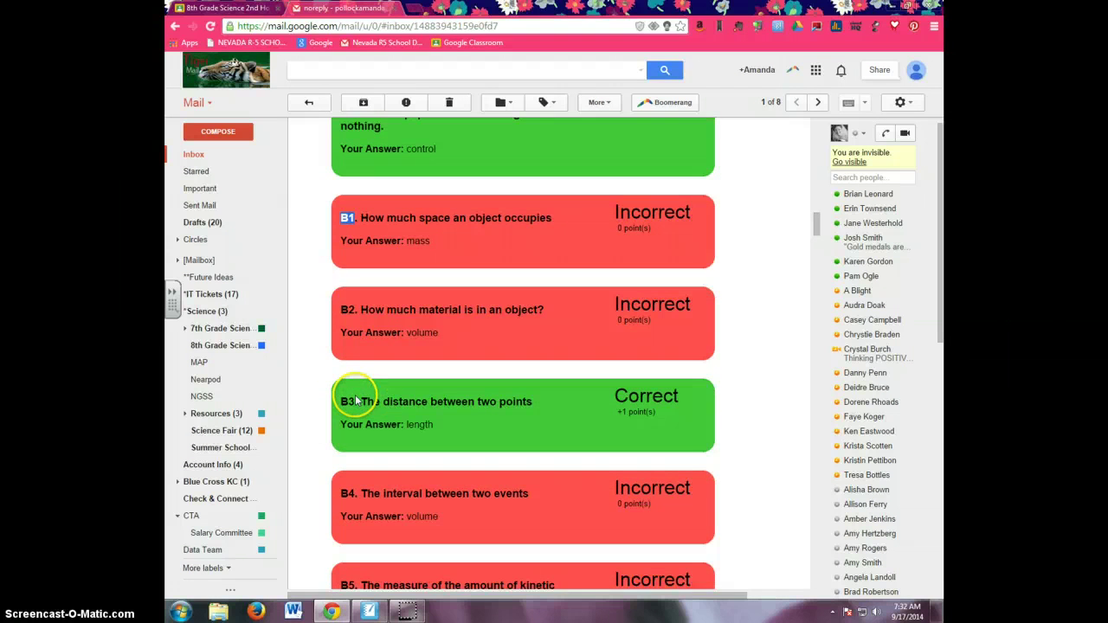
scroll(366, 397, down, 1)
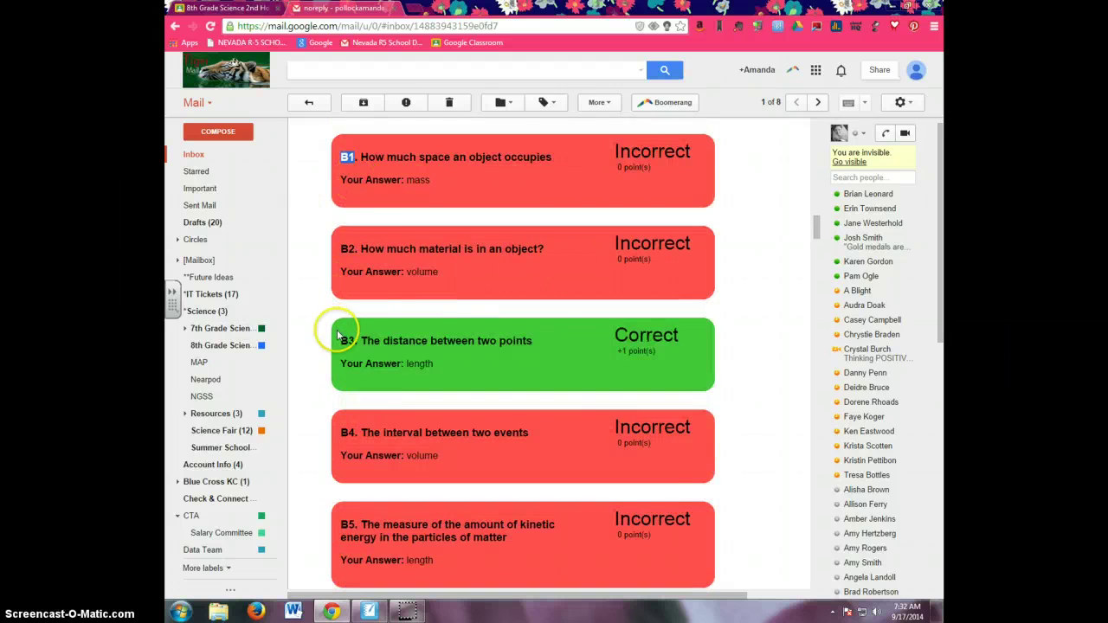
scroll(346, 338, down, 5)
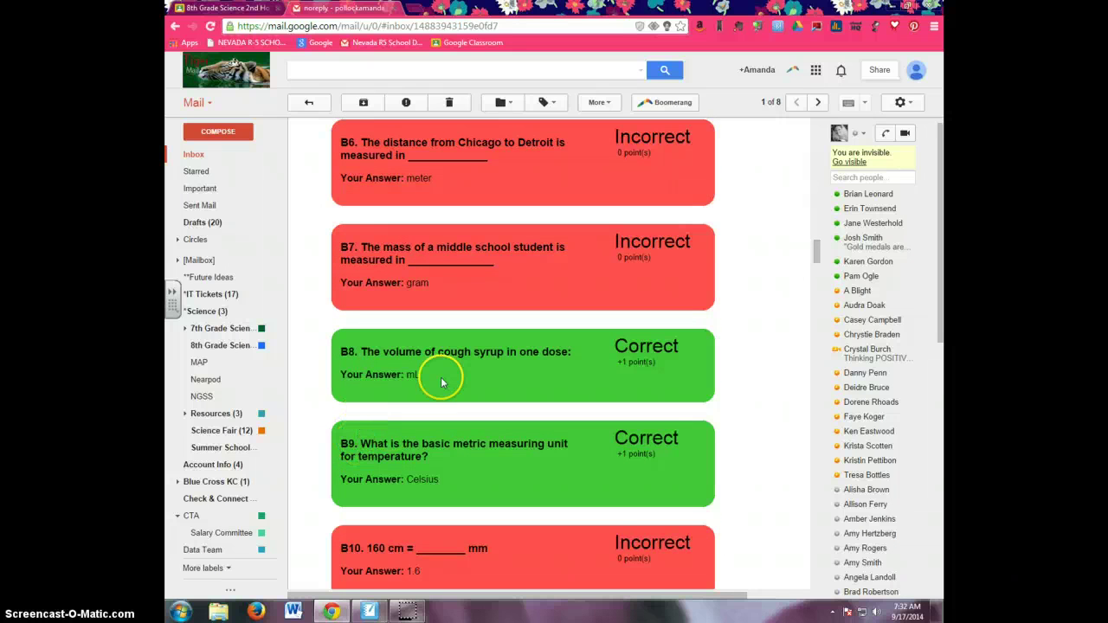
scroll(439, 379, down, 1)
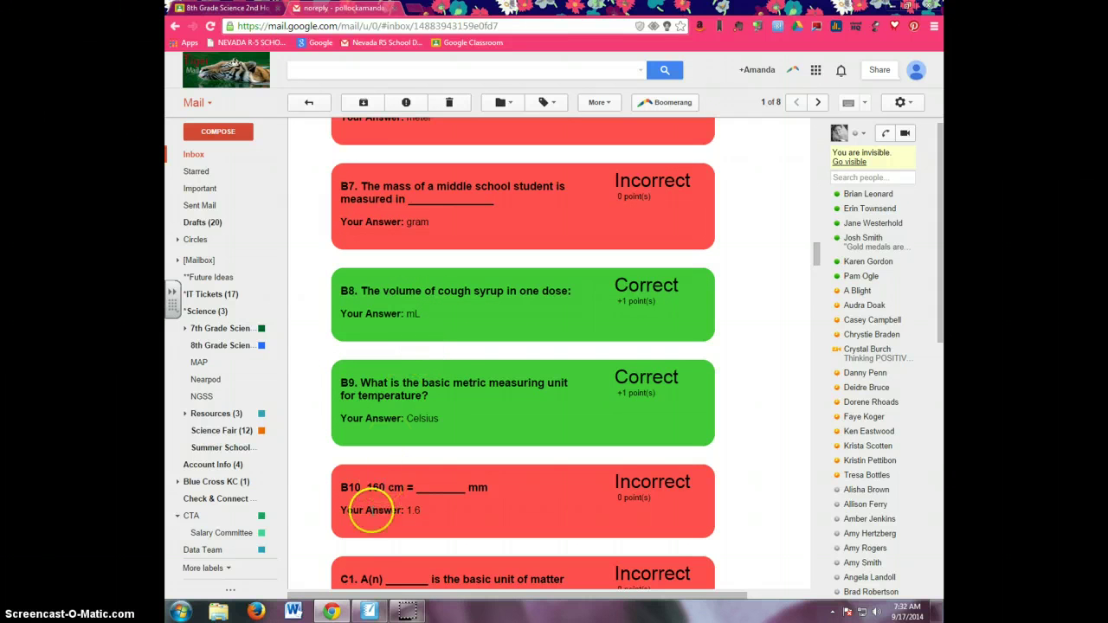
Switch to SMART Notebook, add the text 3/10, and shrink and position it in the Measurement and Metrics score cell
click(371, 612)
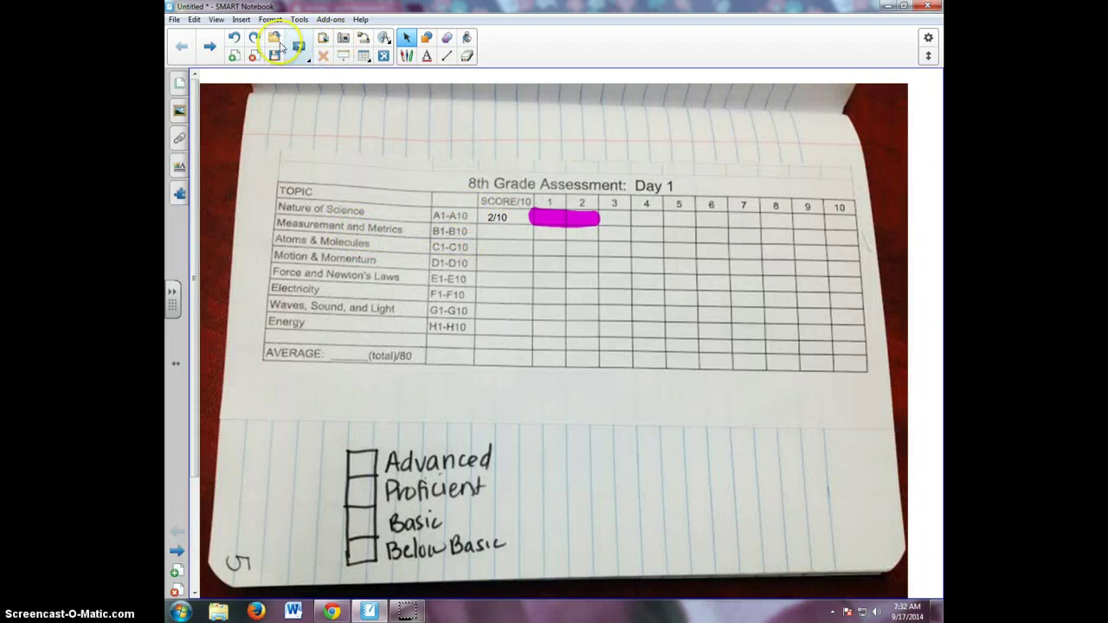
click(427, 56)
click(490, 232)
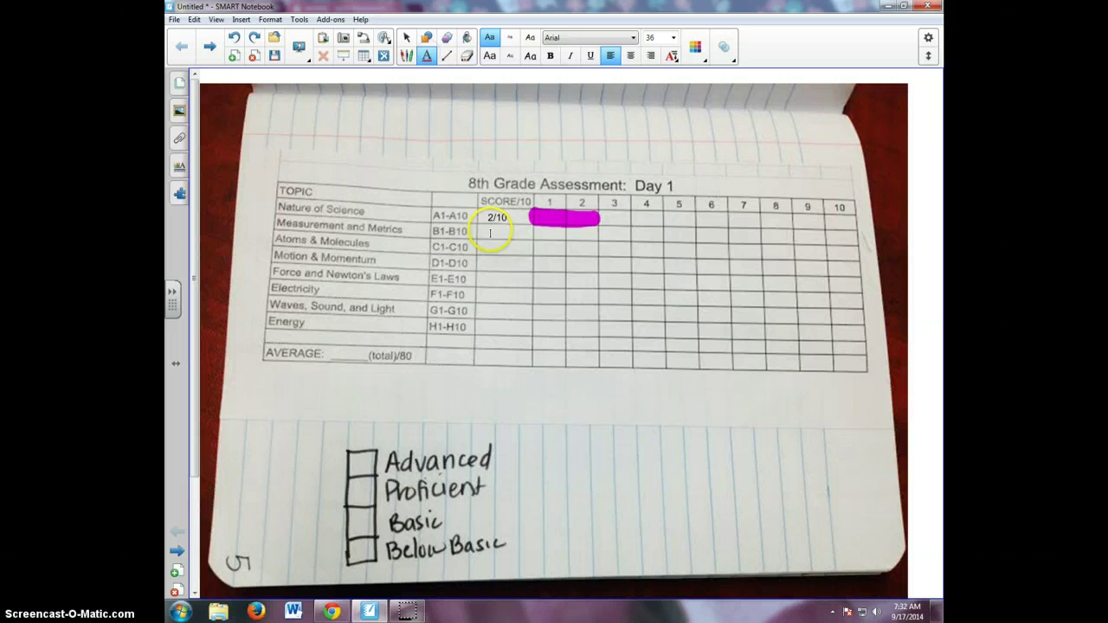
drag(534, 257, 535, 259)
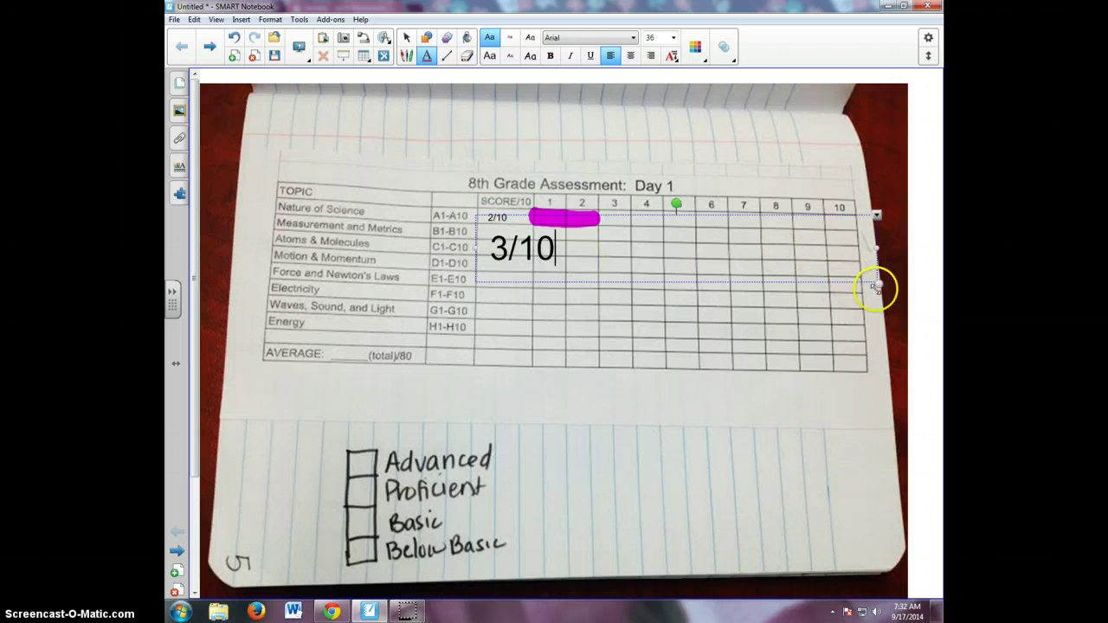
drag(878, 284, 678, 246)
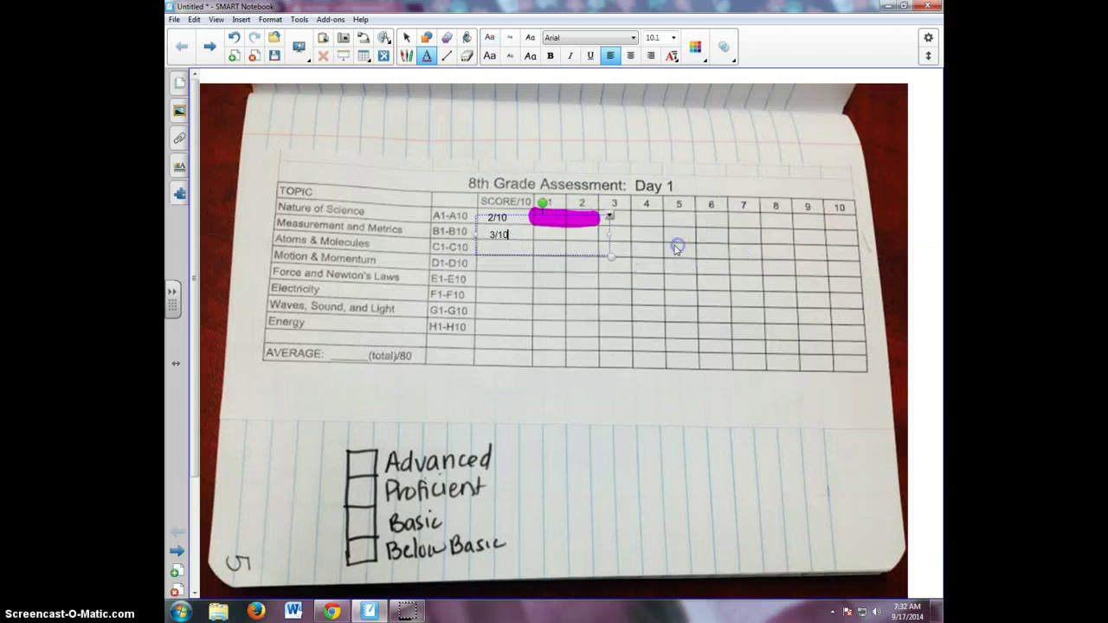
click(490, 217)
click(482, 218)
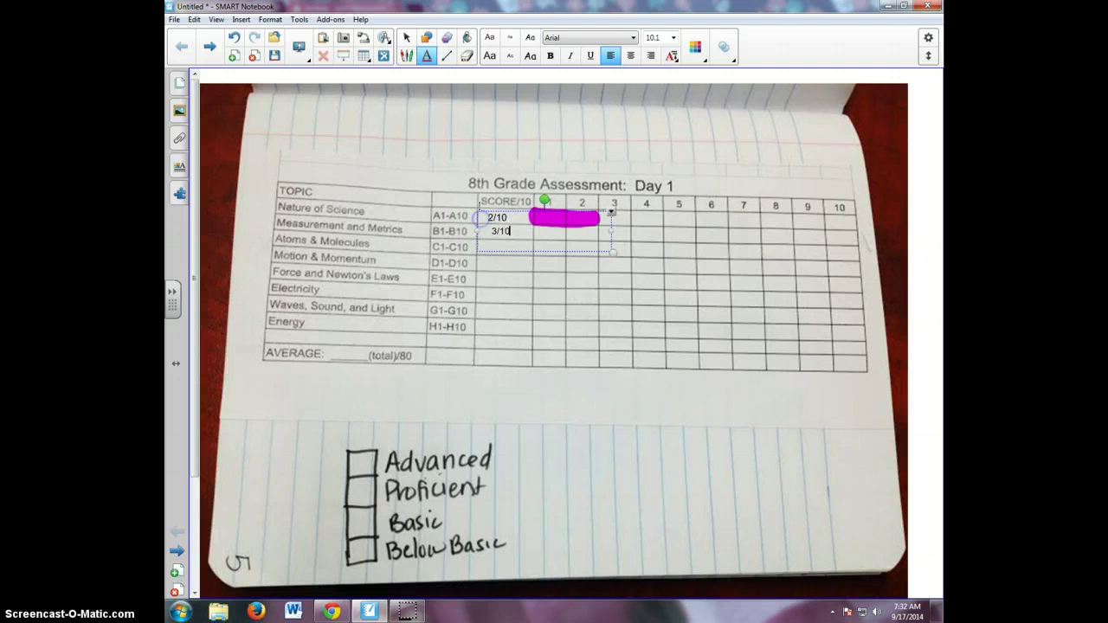
click(466, 158)
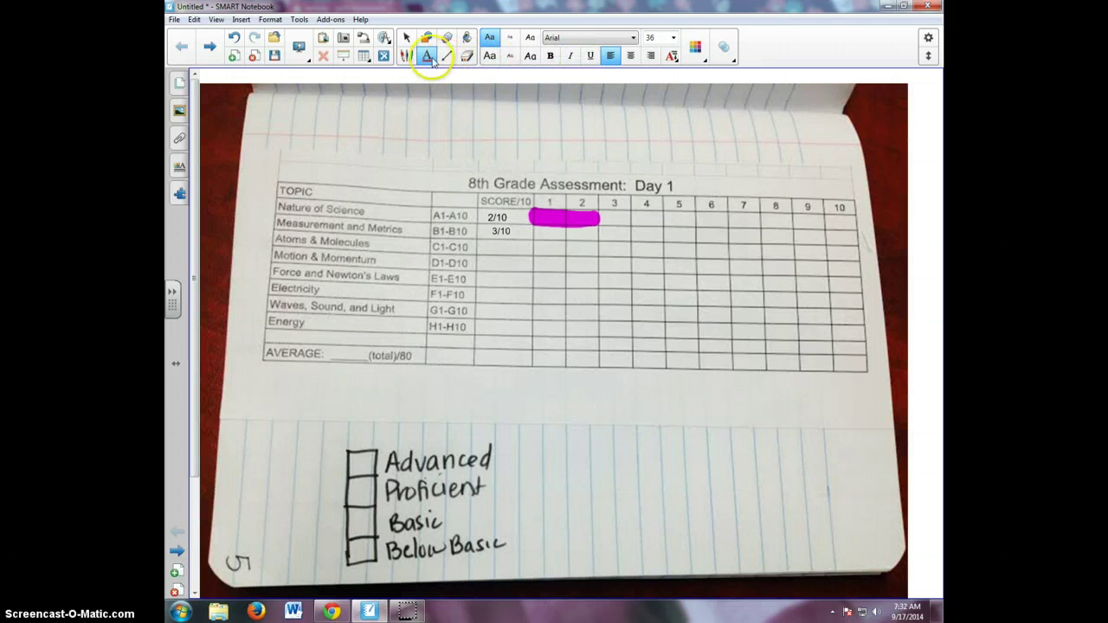
Highlight boxes 1 to 3 of the Measurement and Metrics row in cyan
click(406, 55)
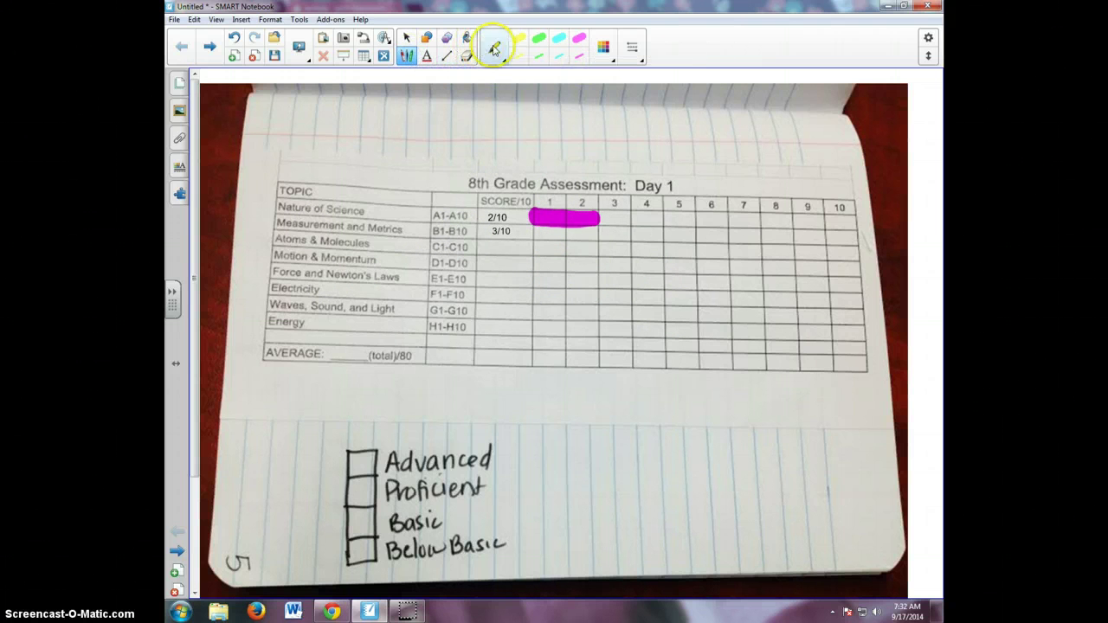
click(558, 46)
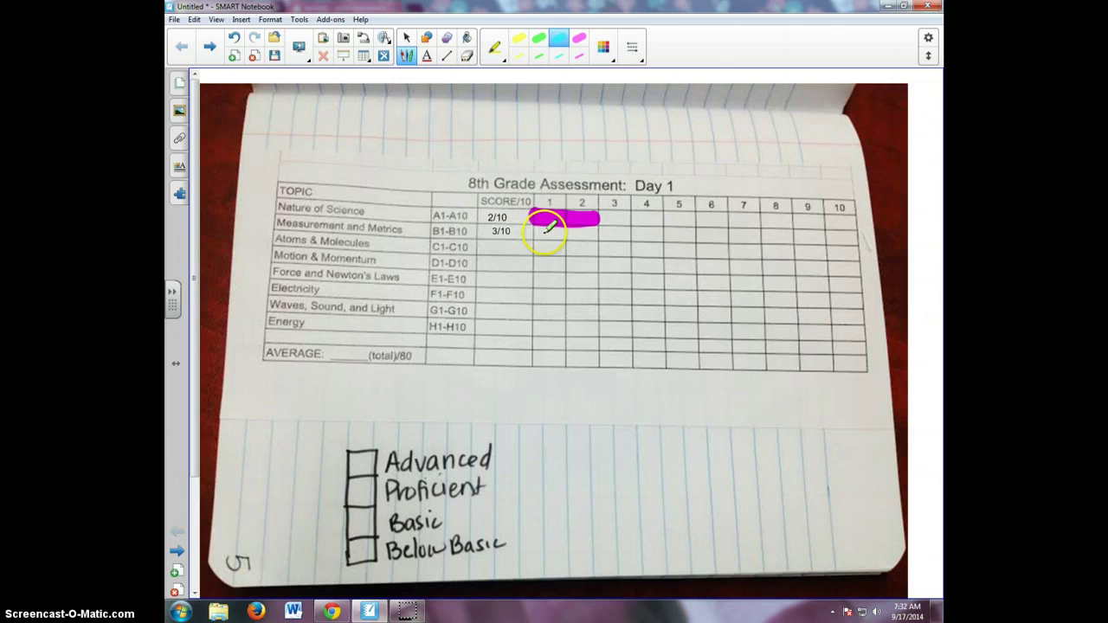
drag(540, 226, 550, 225)
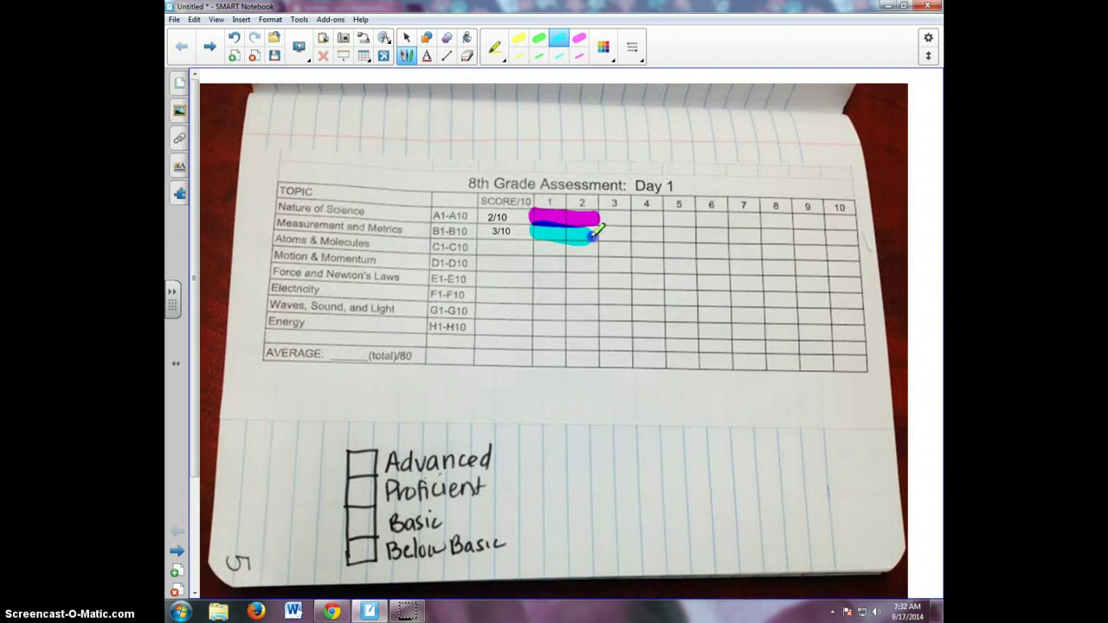
drag(623, 232, 630, 231)
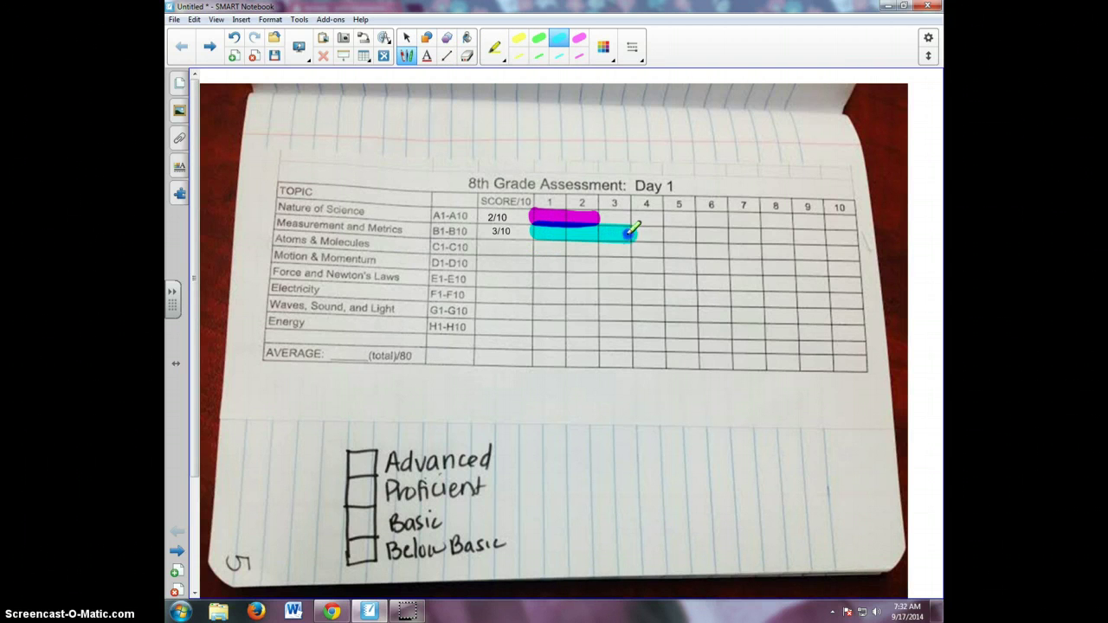
click(532, 571)
Return to the results email in Chrome and go through questions C1 to C10 to count section C's correct answers
click(332, 611)
scroll(440, 450, down, 5)
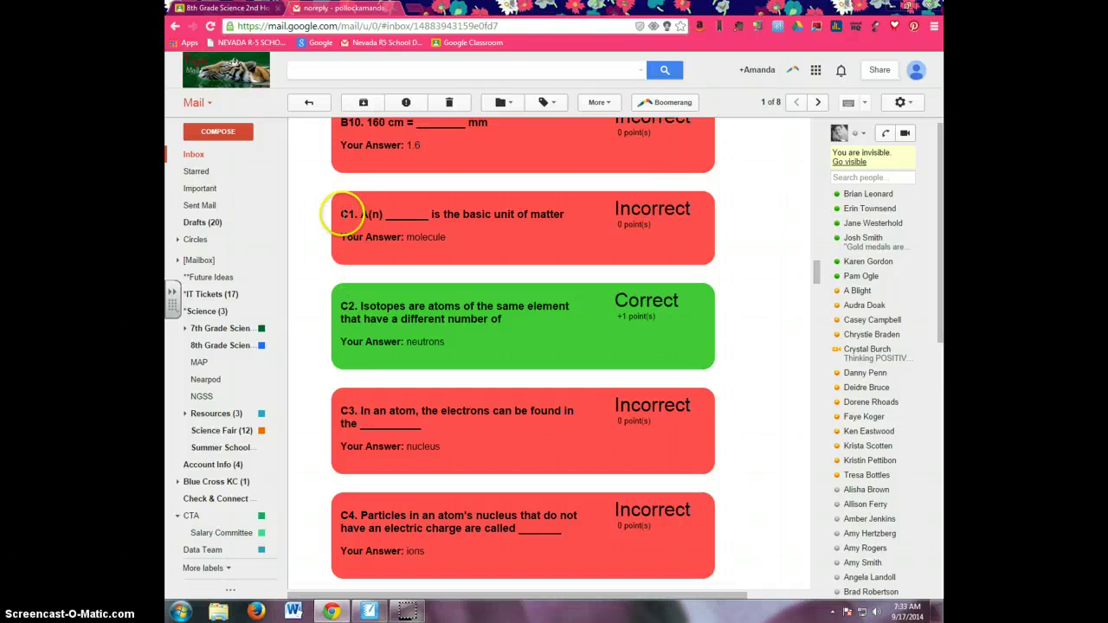
scroll(361, 329, down, 8)
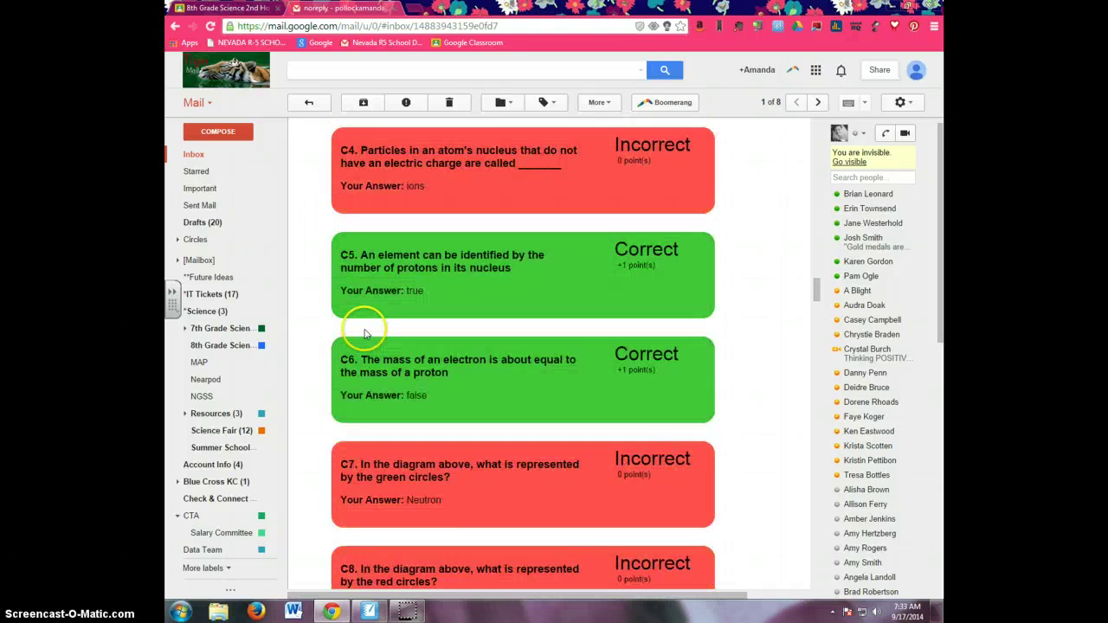
scroll(346, 410, up, 6)
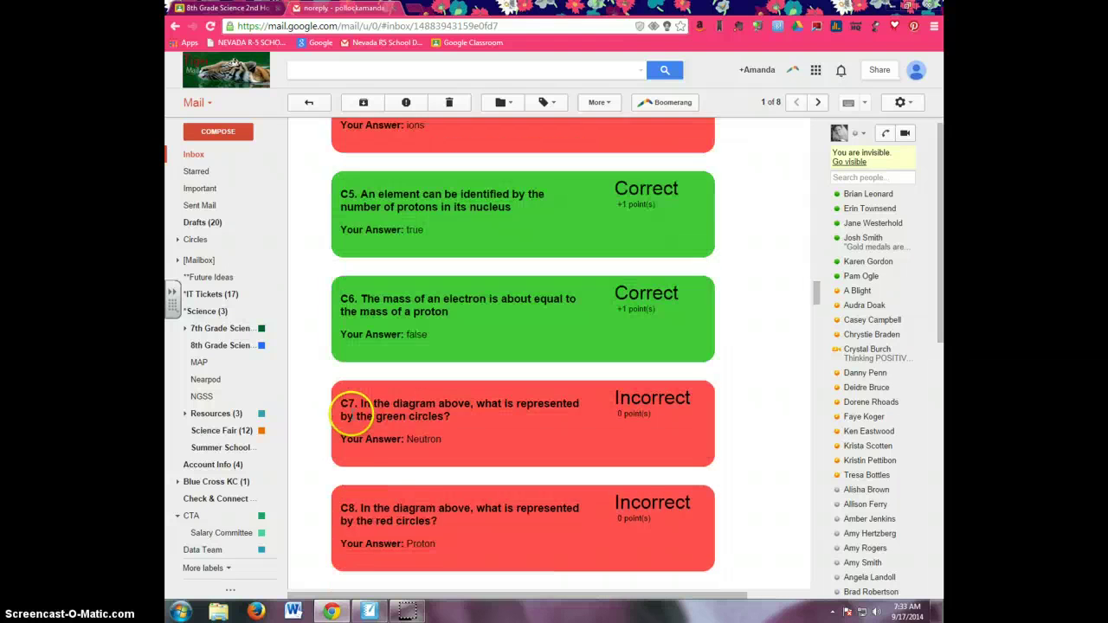
scroll(364, 240, up, 2)
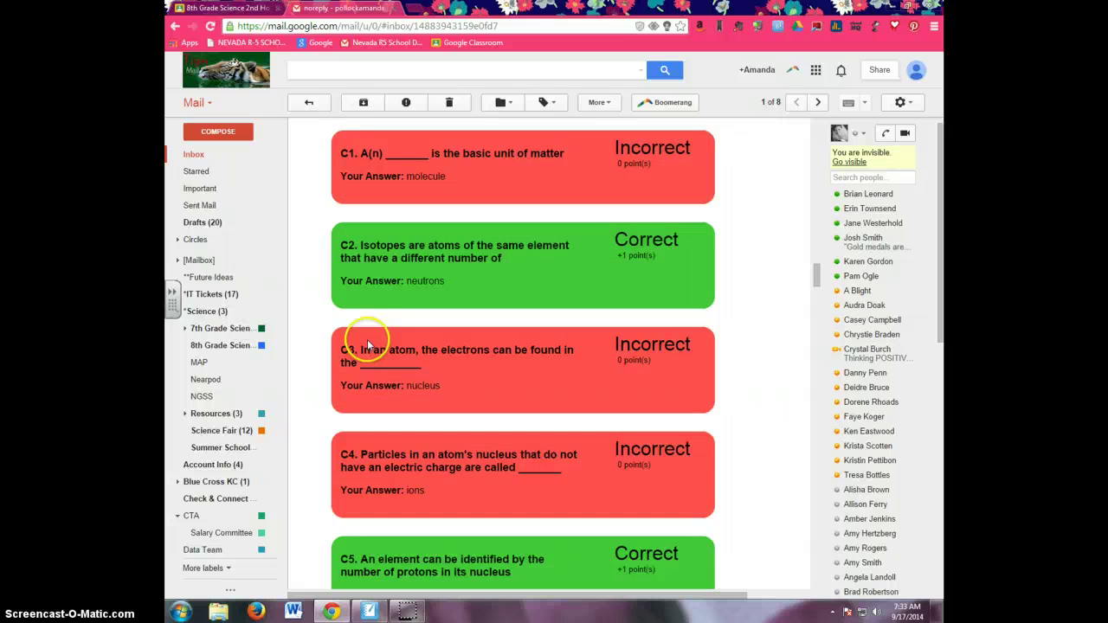
scroll(366, 342, down, 3)
scroll(371, 477, down, 6)
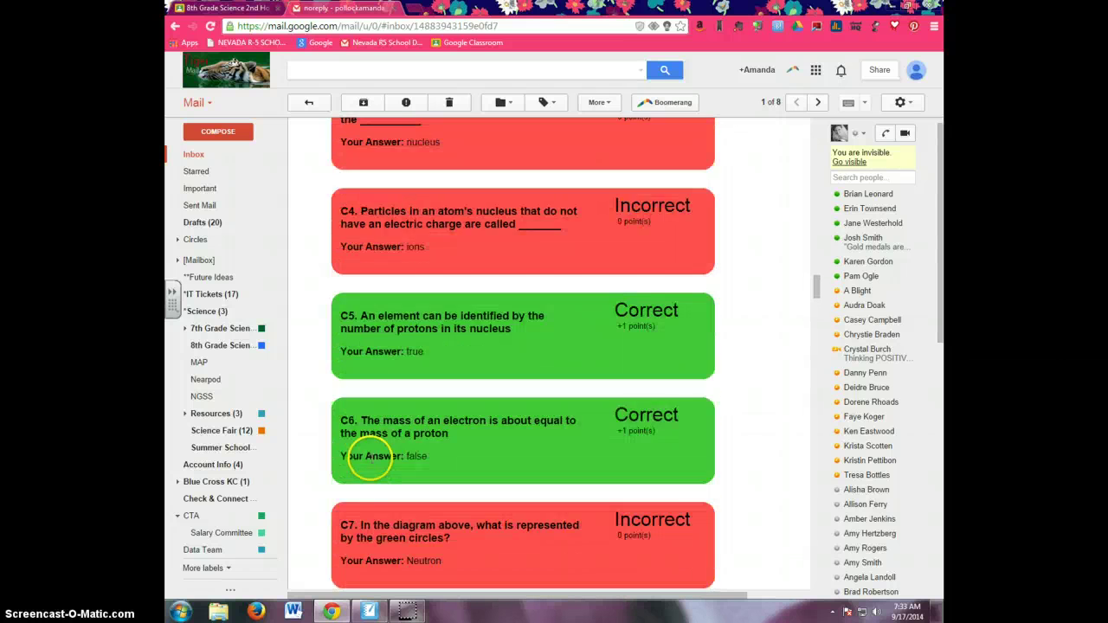
scroll(385, 511, down, 1)
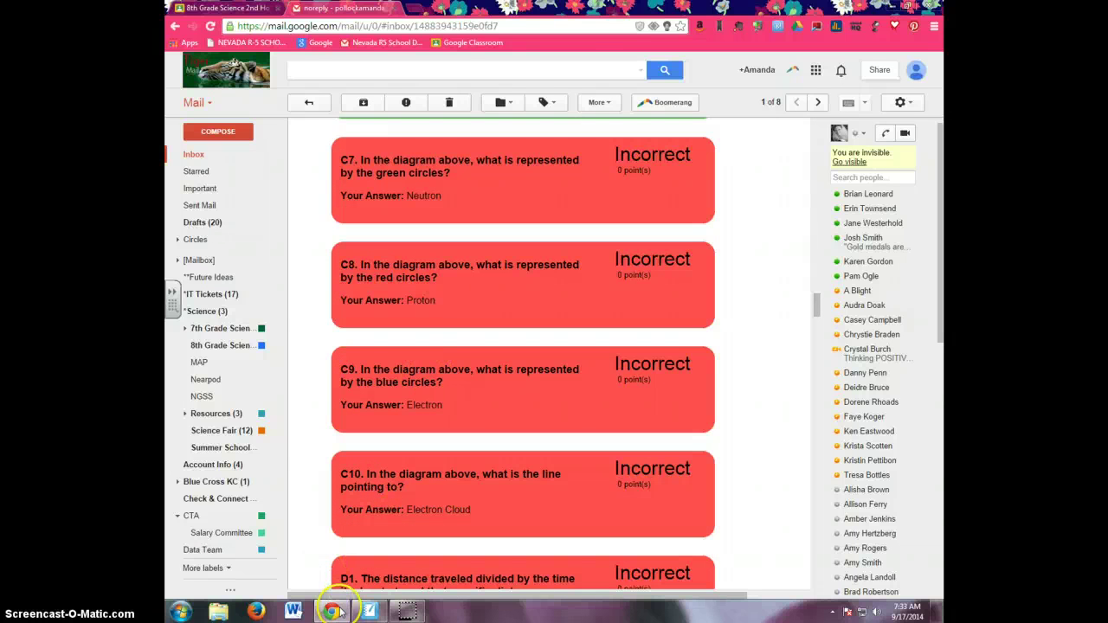
Switch to SMART Notebook, add the text 3/10, and resize and move it into the Atoms & Molecules score cell
click(371, 611)
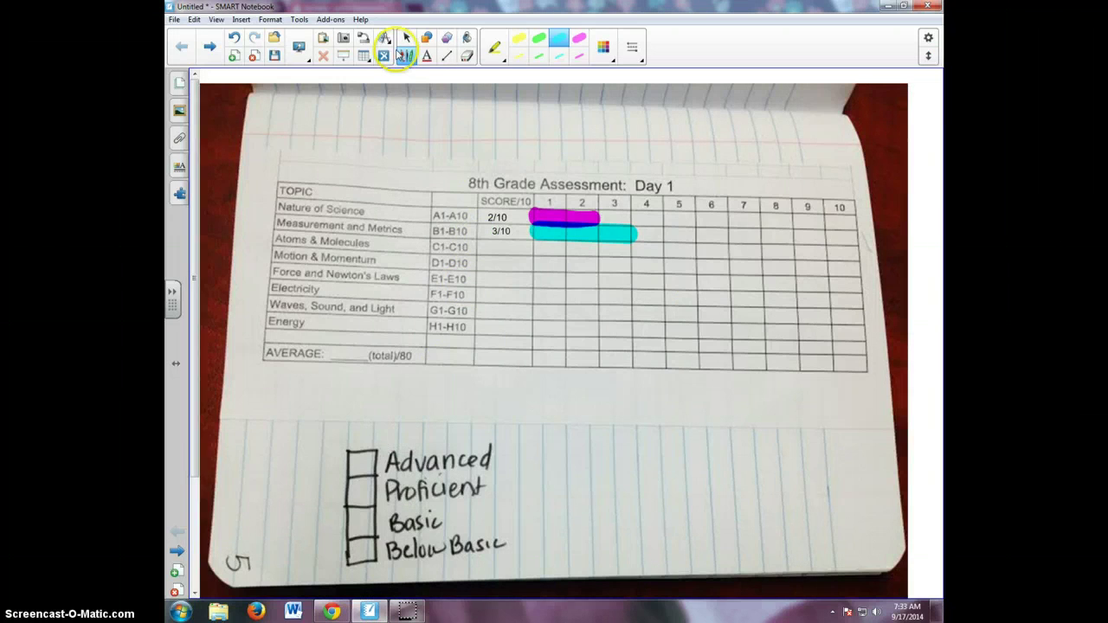
click(427, 56)
click(471, 249)
click(458, 252)
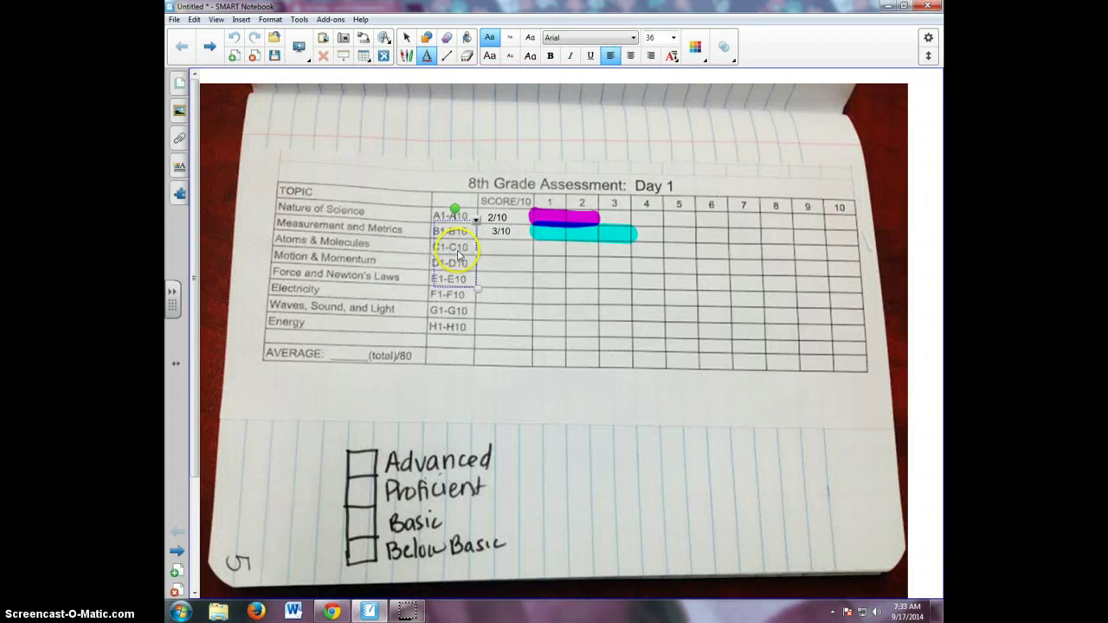
text(3/10)
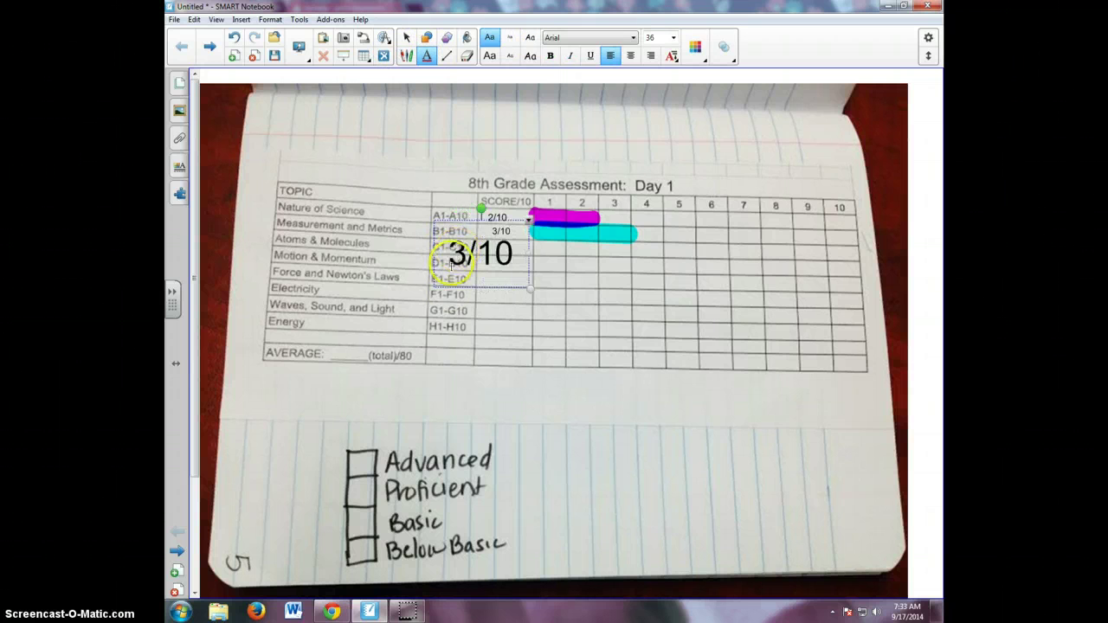
drag(532, 289, 500, 233)
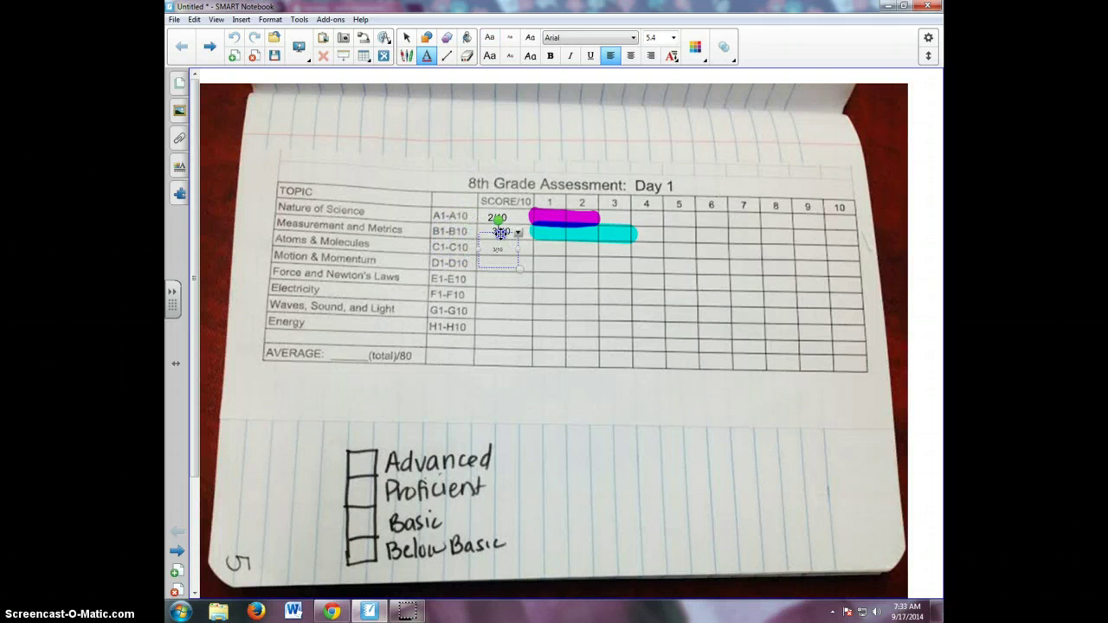
drag(522, 274, 535, 278)
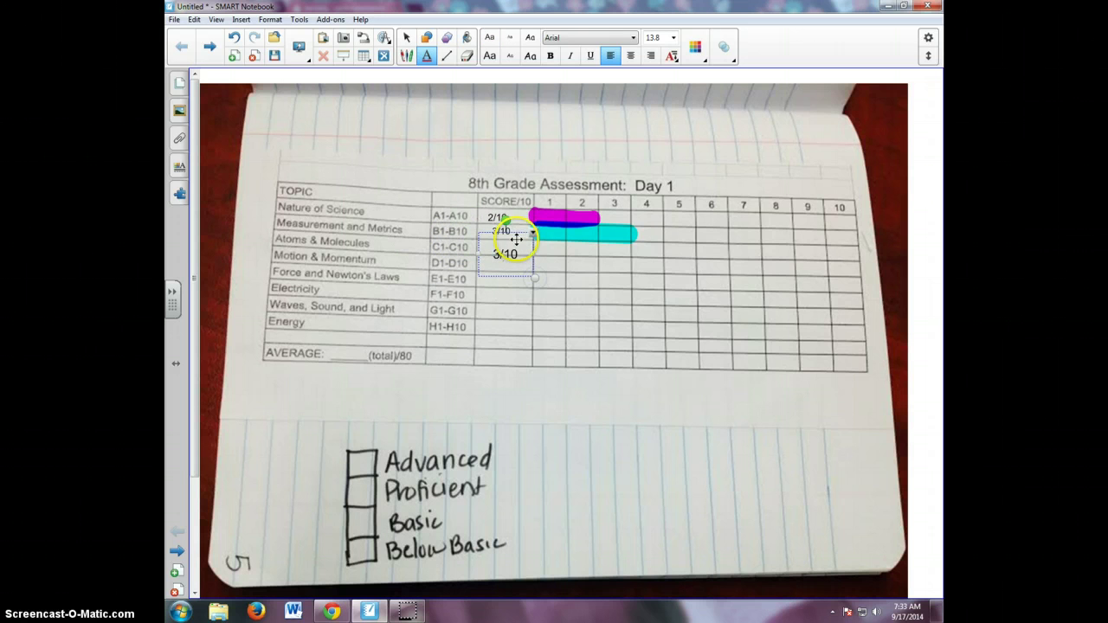
drag(516, 238, 516, 232)
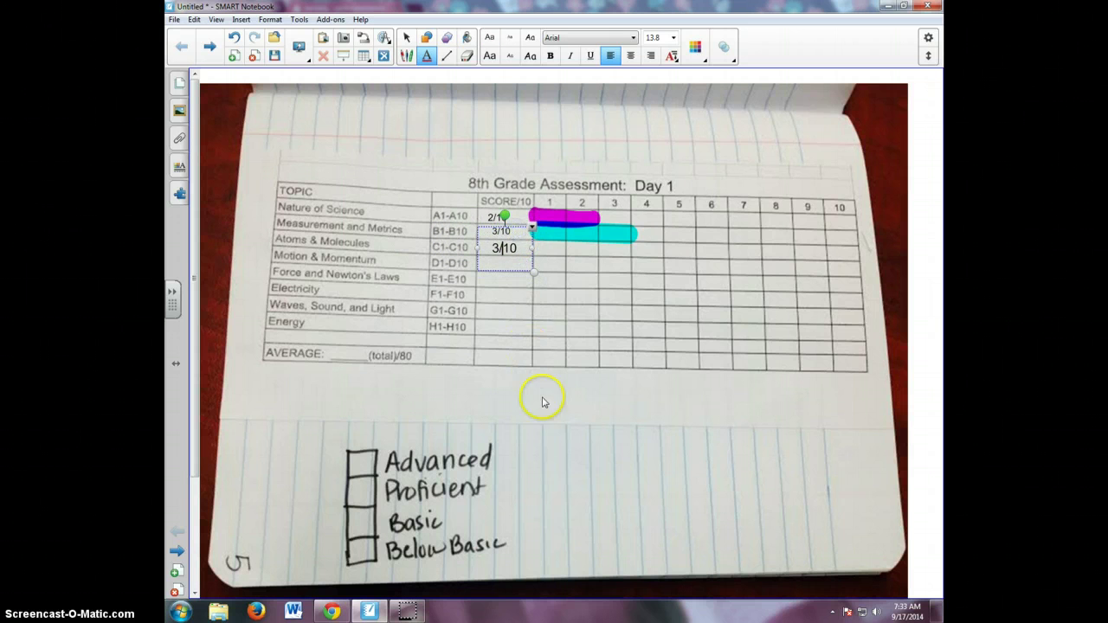
click(544, 453)
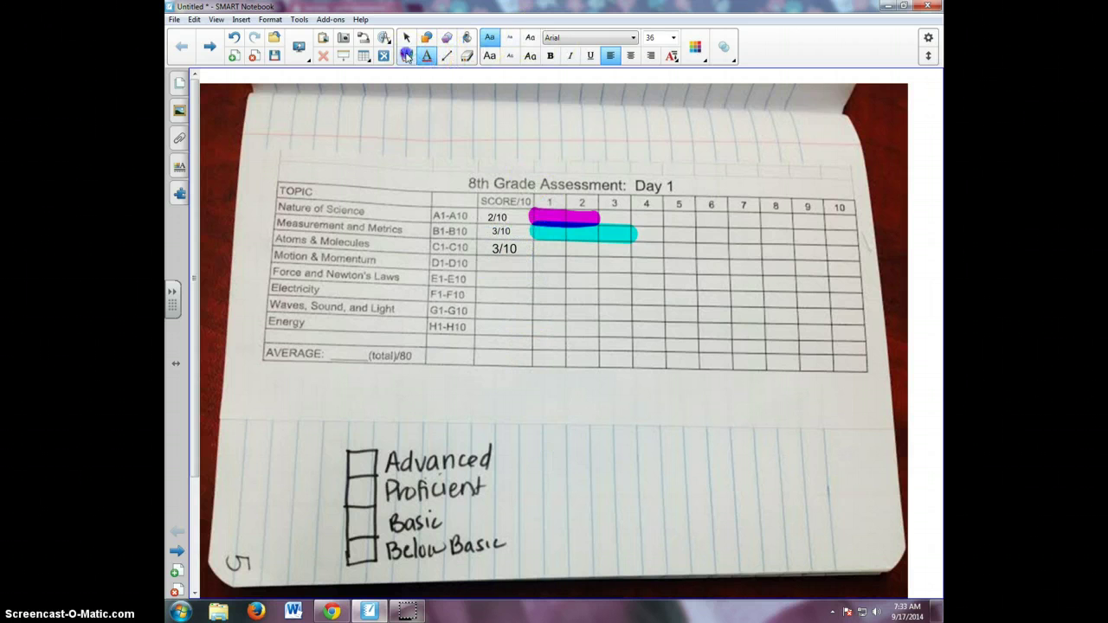
Highlight boxes 1 to 3 of the Atoms & Molecules row in yellow and return to the selection tool
click(406, 56)
click(517, 38)
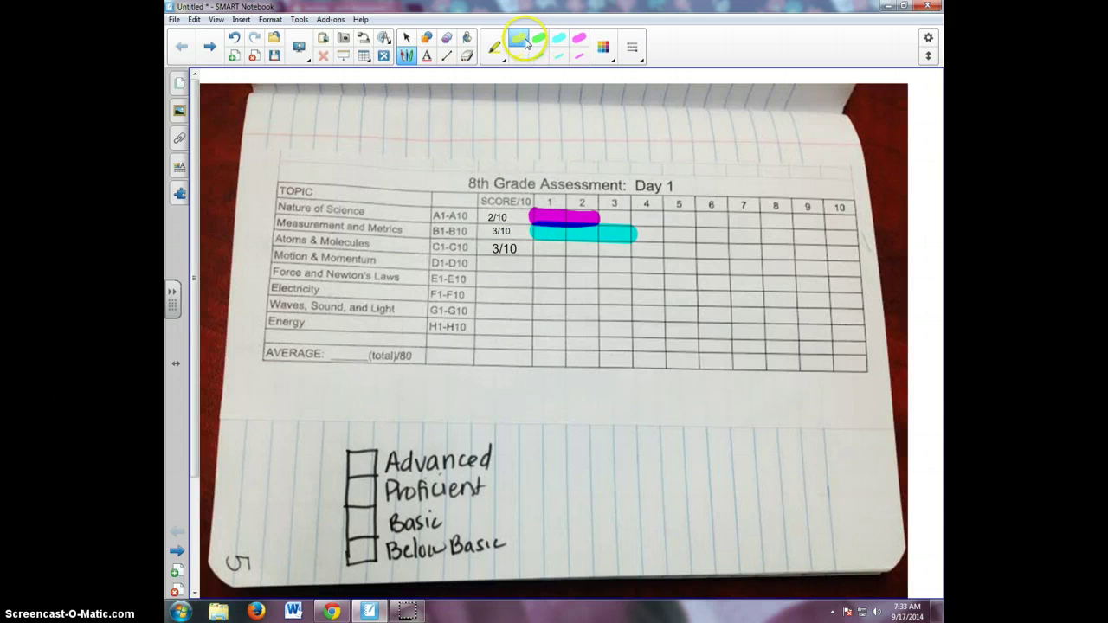
drag(552, 247, 570, 247)
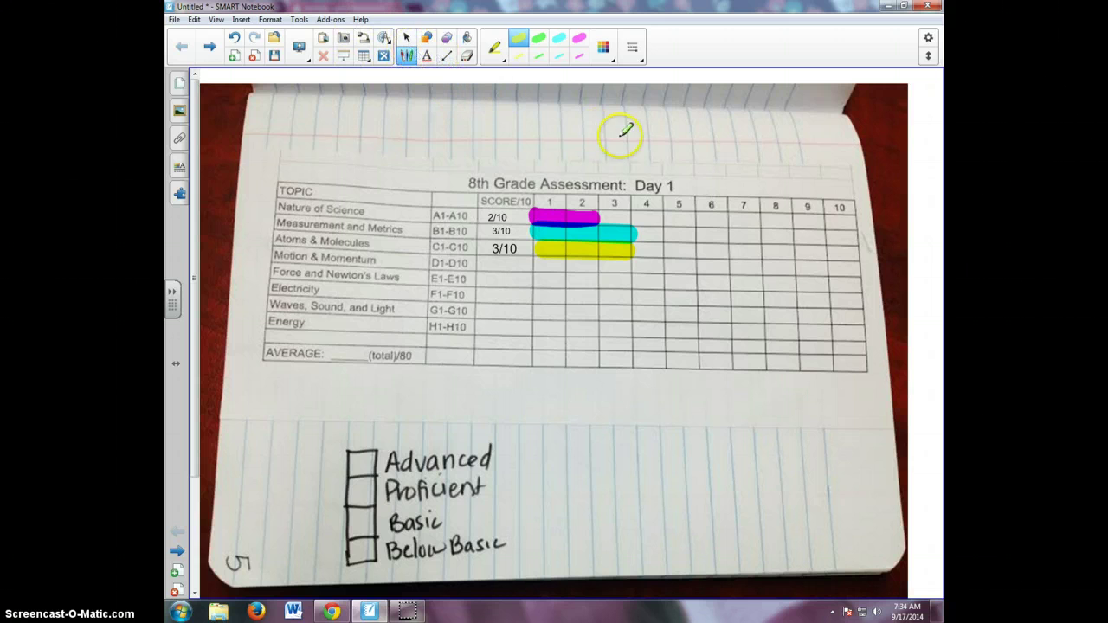
click(406, 37)
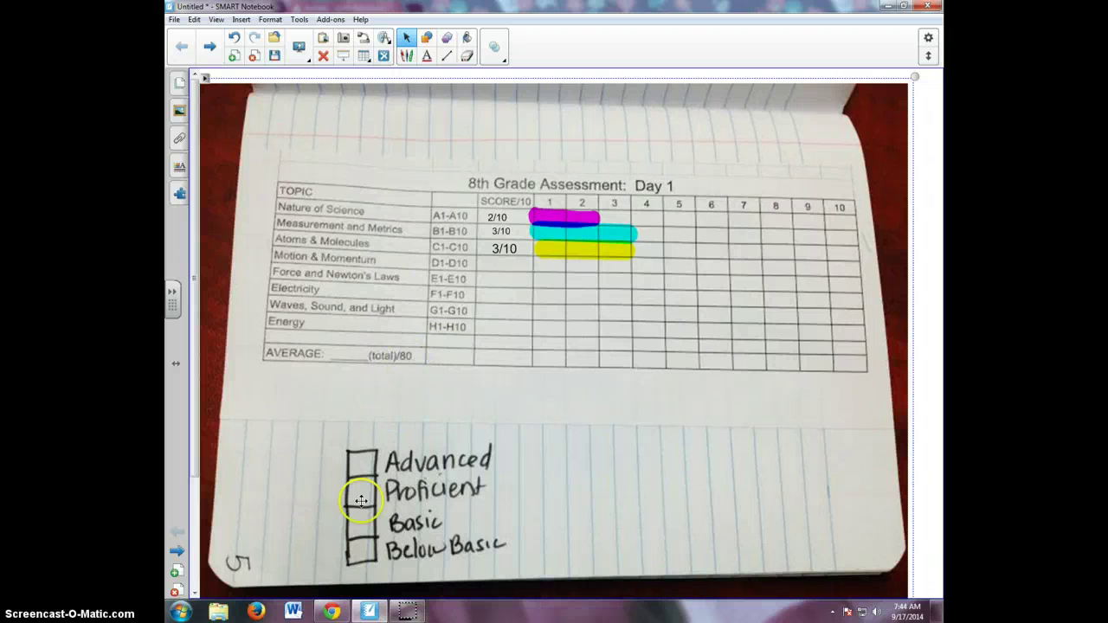
Switch to the results email in Chrome, return to its beginning, and select the overall grade line to read the total points
click(331, 611)
scroll(377, 275, up, 1)
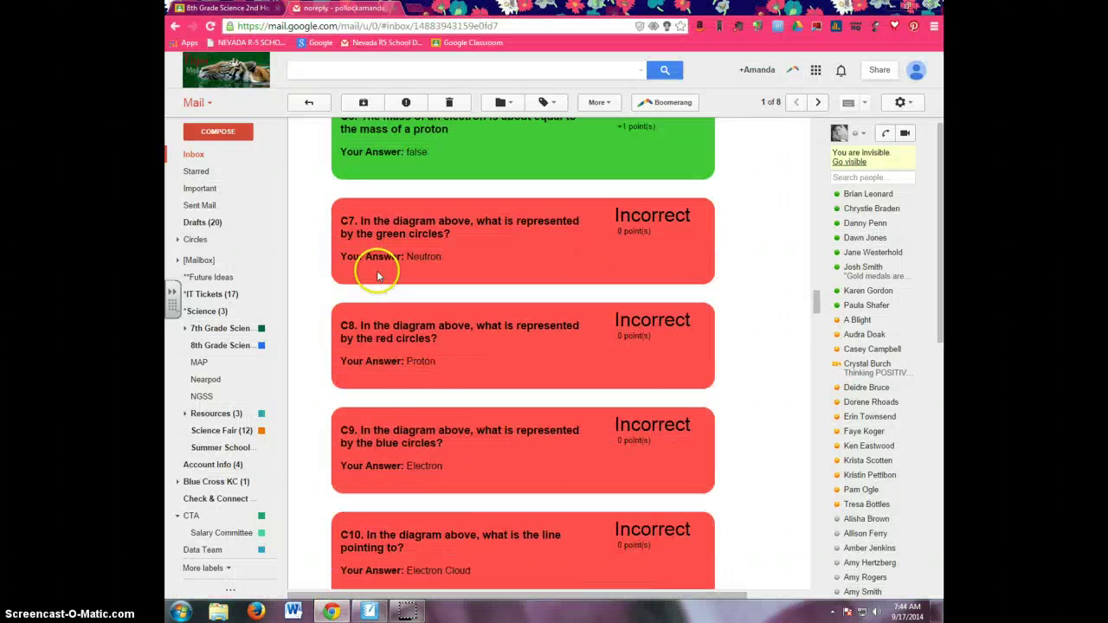
scroll(377, 275, up, 15)
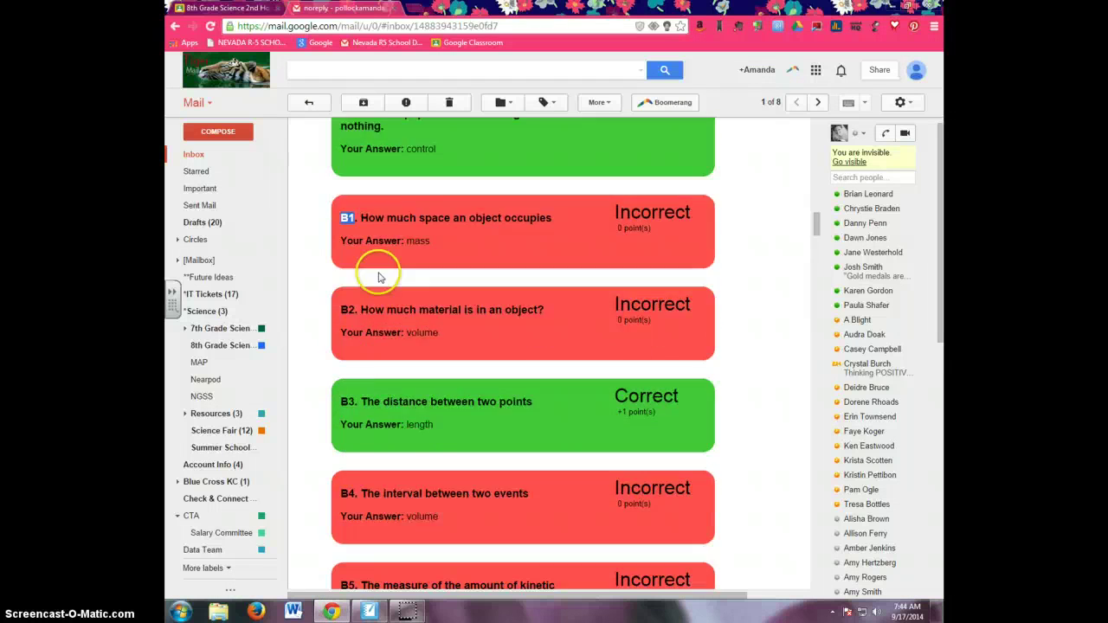
scroll(377, 275, up, 12)
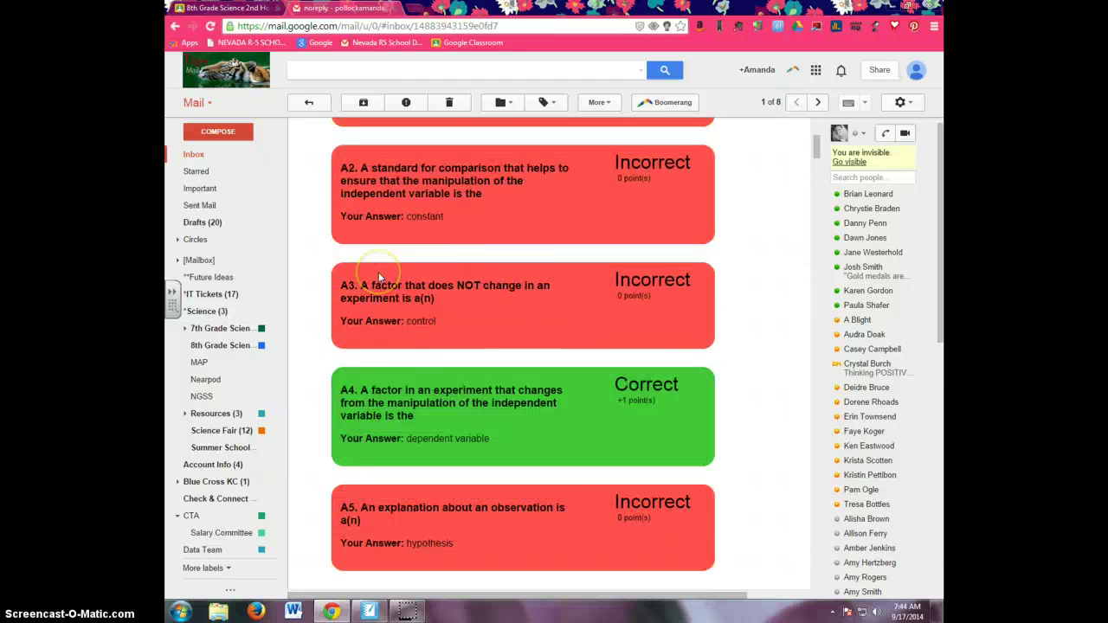
scroll(378, 276, up, 5)
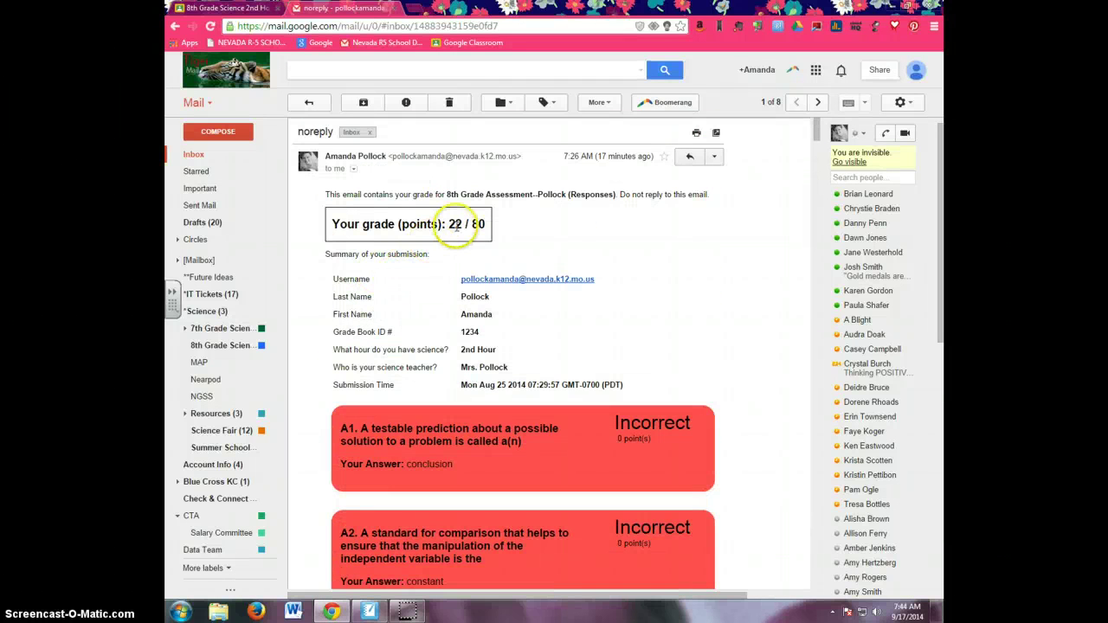
drag(329, 223, 498, 224)
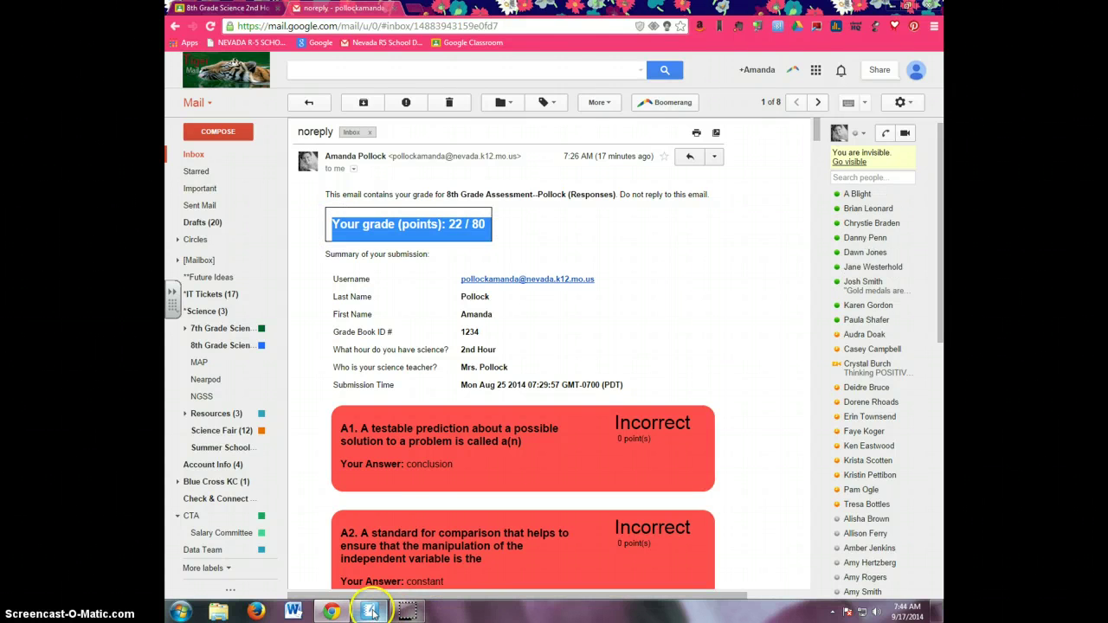
Switch to SMART Notebook, add the text 22/80, shrink it to about 12.8 pt, and move it into the AVERAGE row's score cell
click(370, 611)
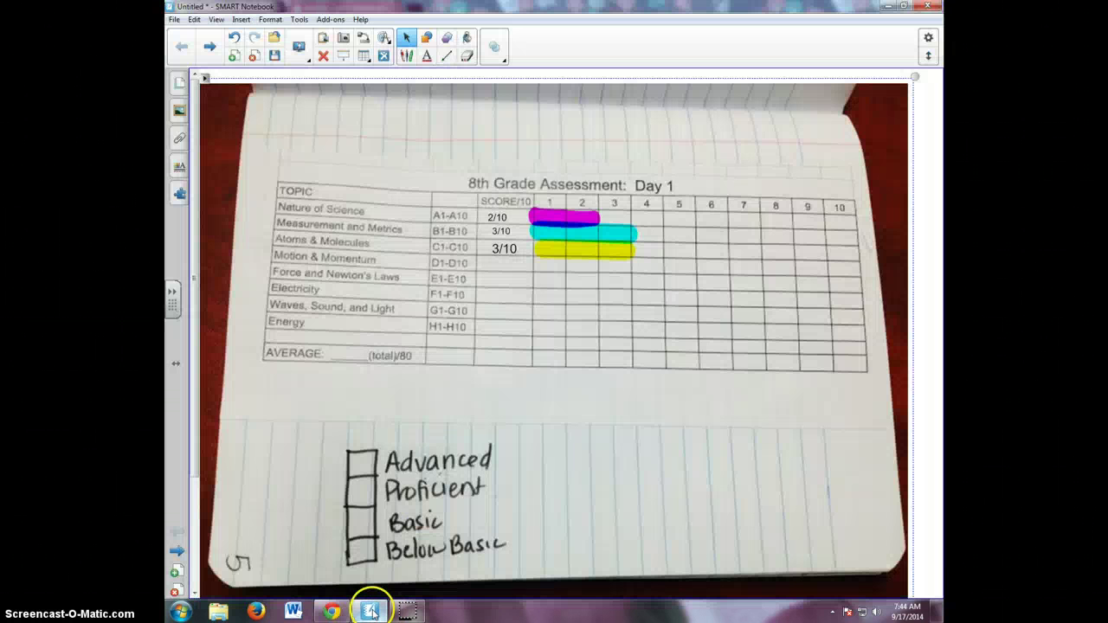
click(428, 56)
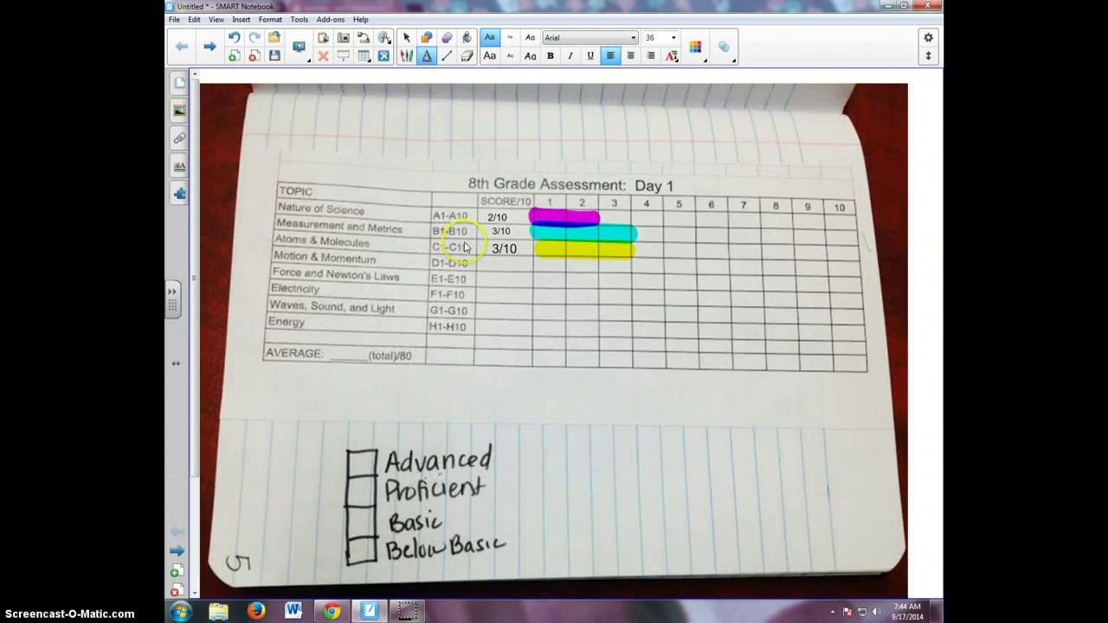
drag(467, 370, 469, 372)
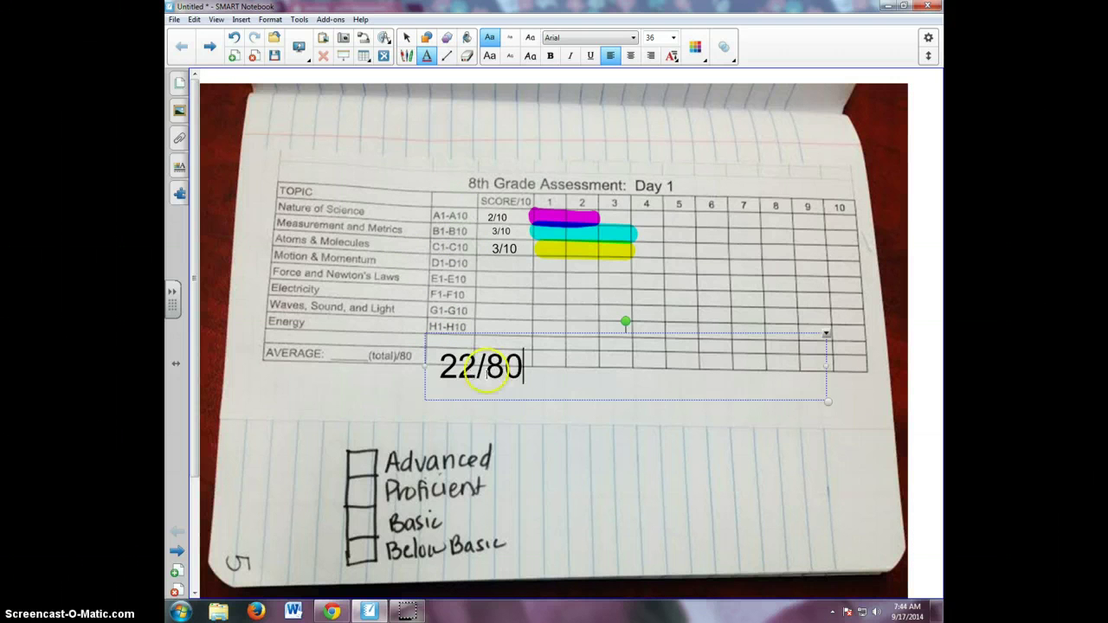
drag(826, 404, 647, 389)
drag(539, 339, 588, 343)
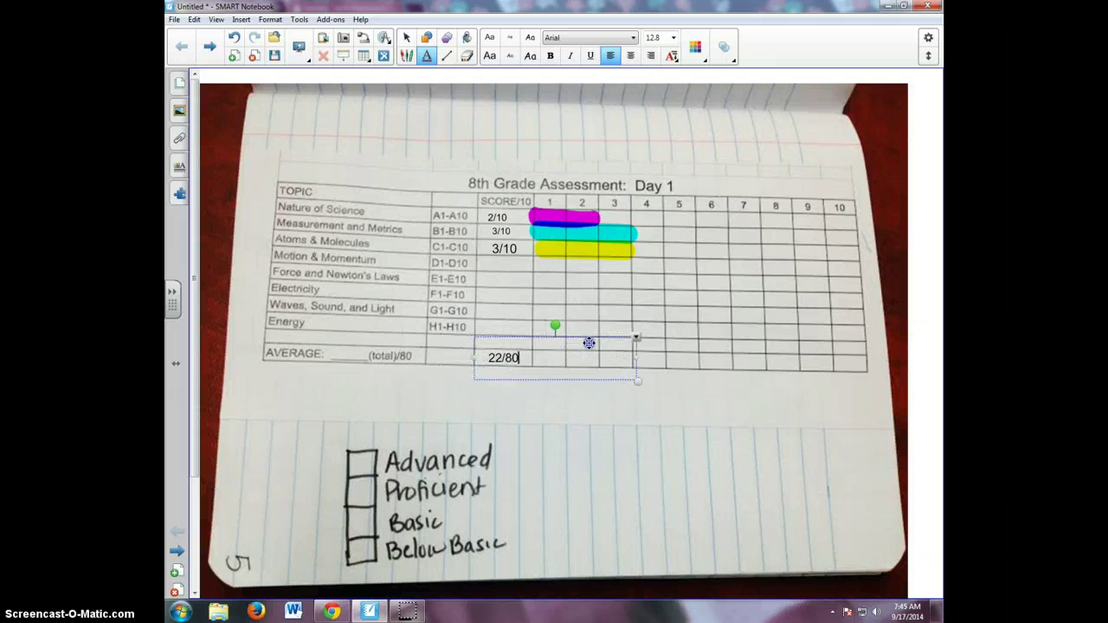
click(592, 478)
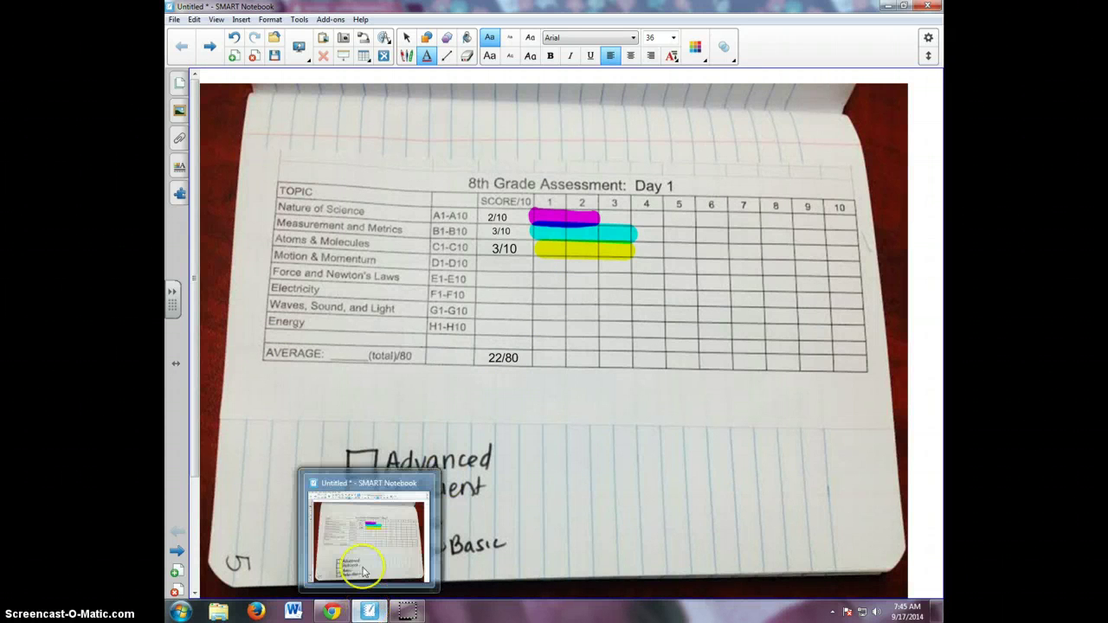
Open page 2 to examine the Nature of Science graph and its Number Correct and Testing Time axes
click(179, 82)
click(228, 178)
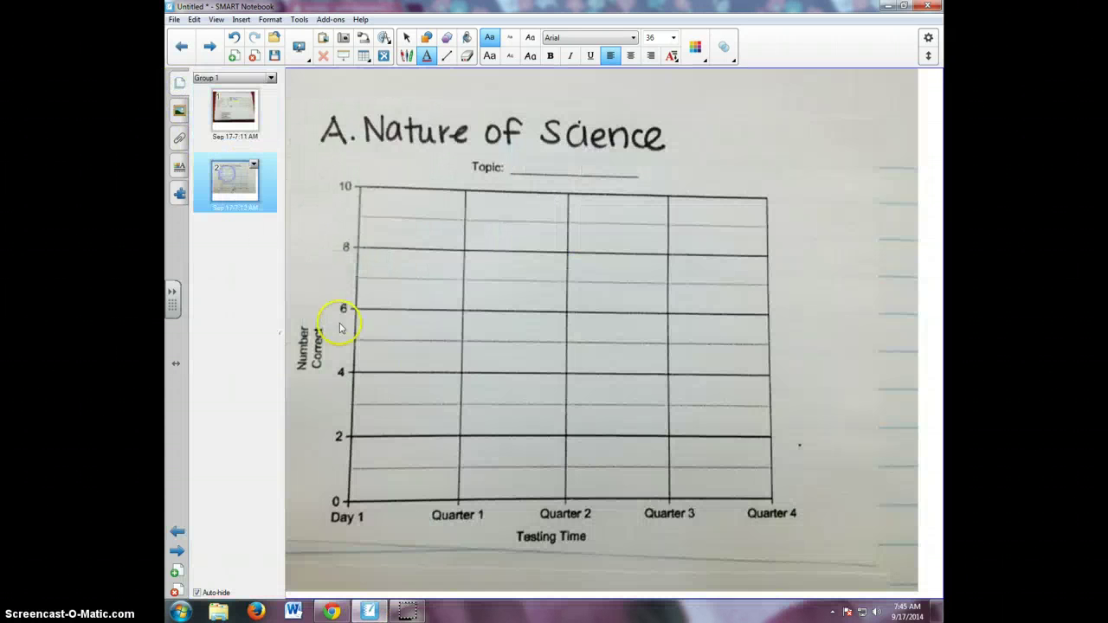
click(421, 365)
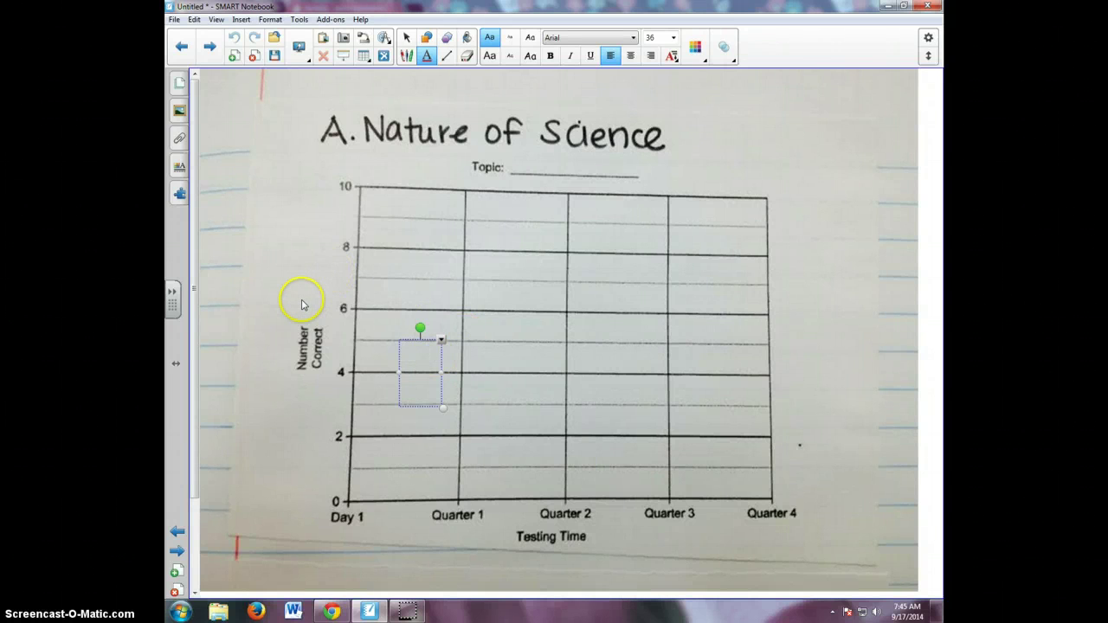
click(581, 391)
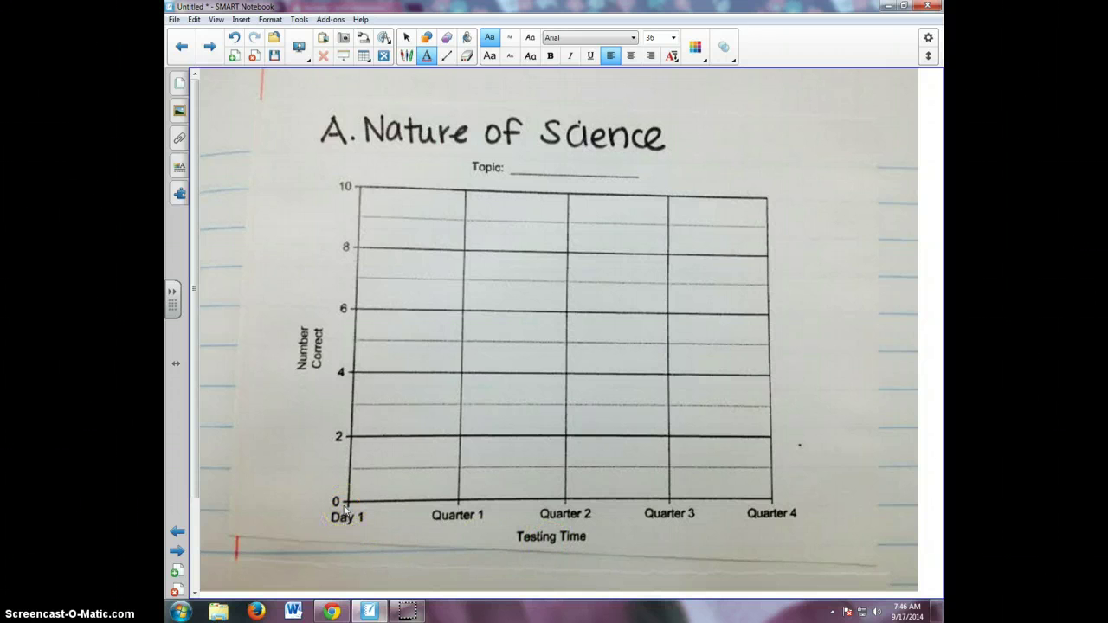
Check the Nature of Science score on the Day 1 chart page, and reopen the graph on page 2
click(179, 83)
click(245, 110)
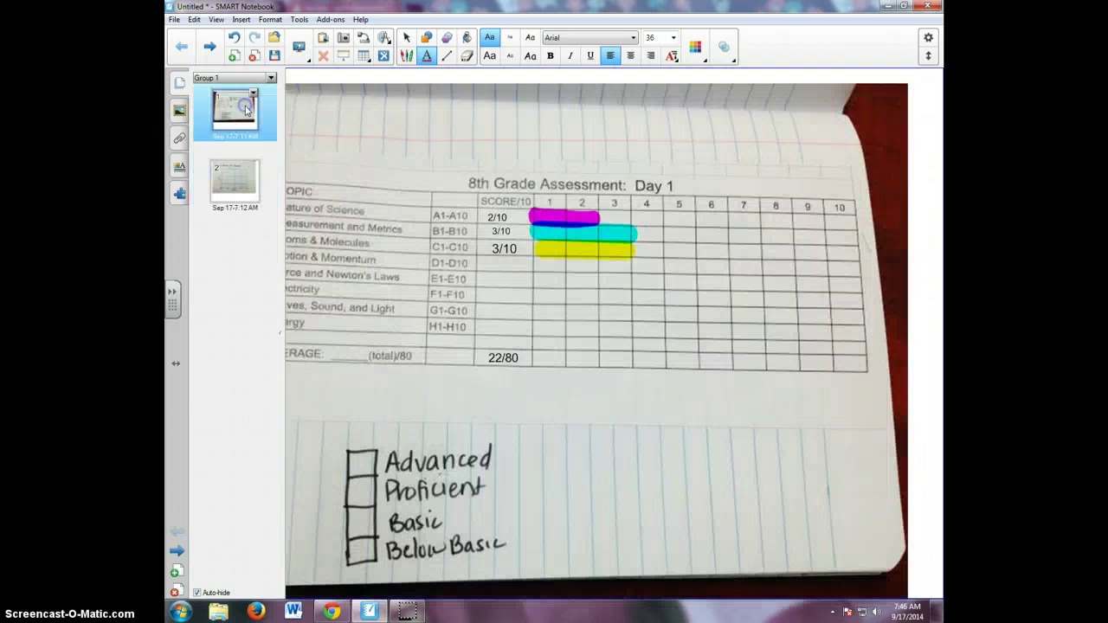
click(357, 303)
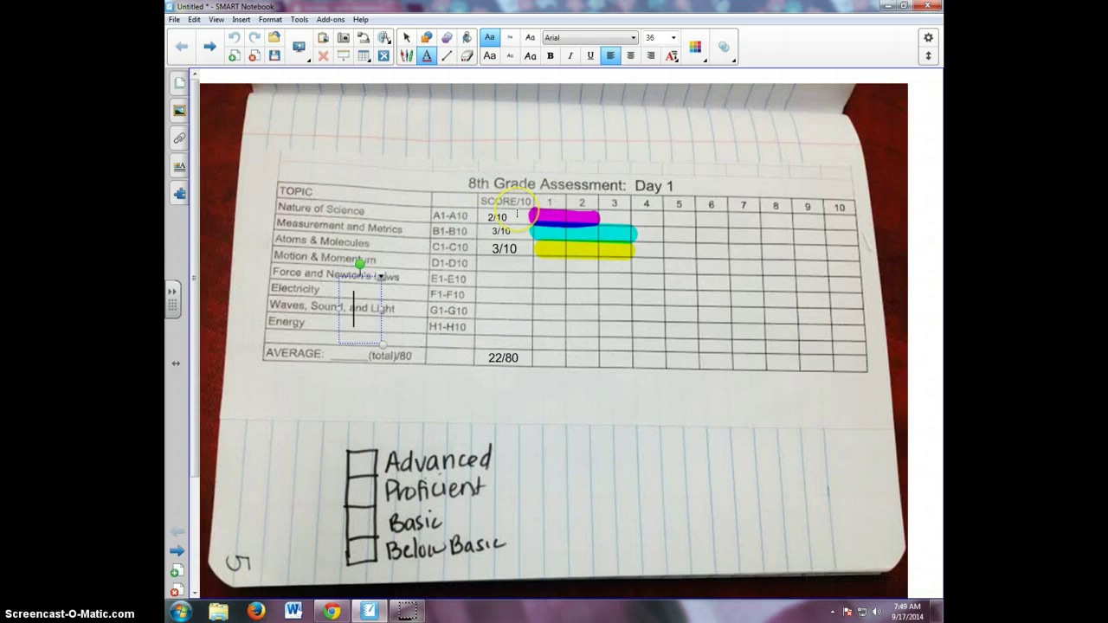
click(179, 82)
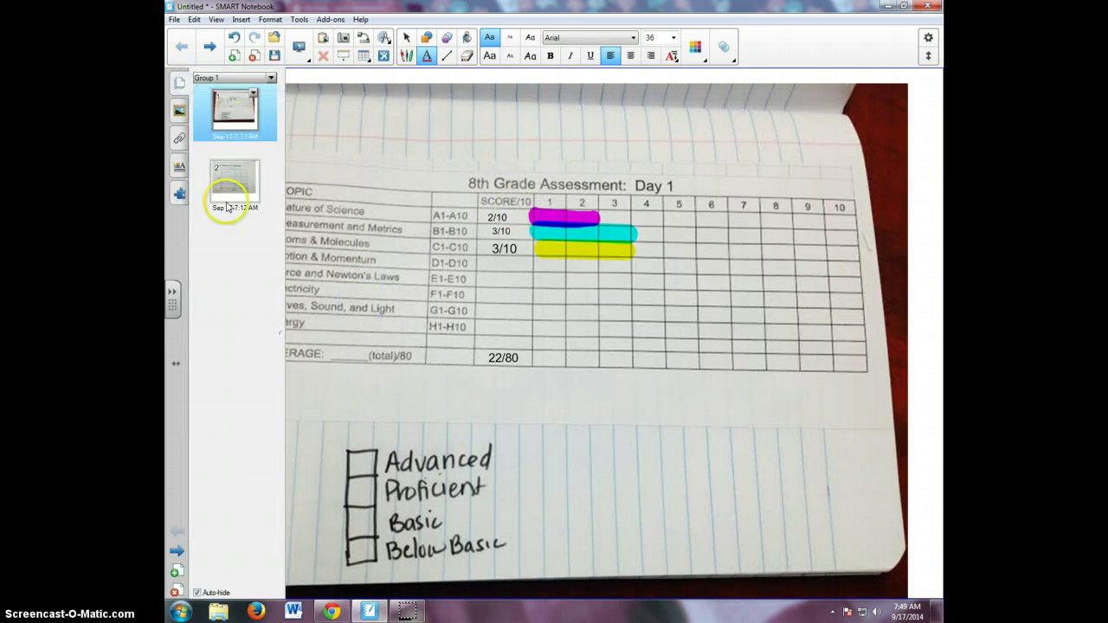
click(232, 186)
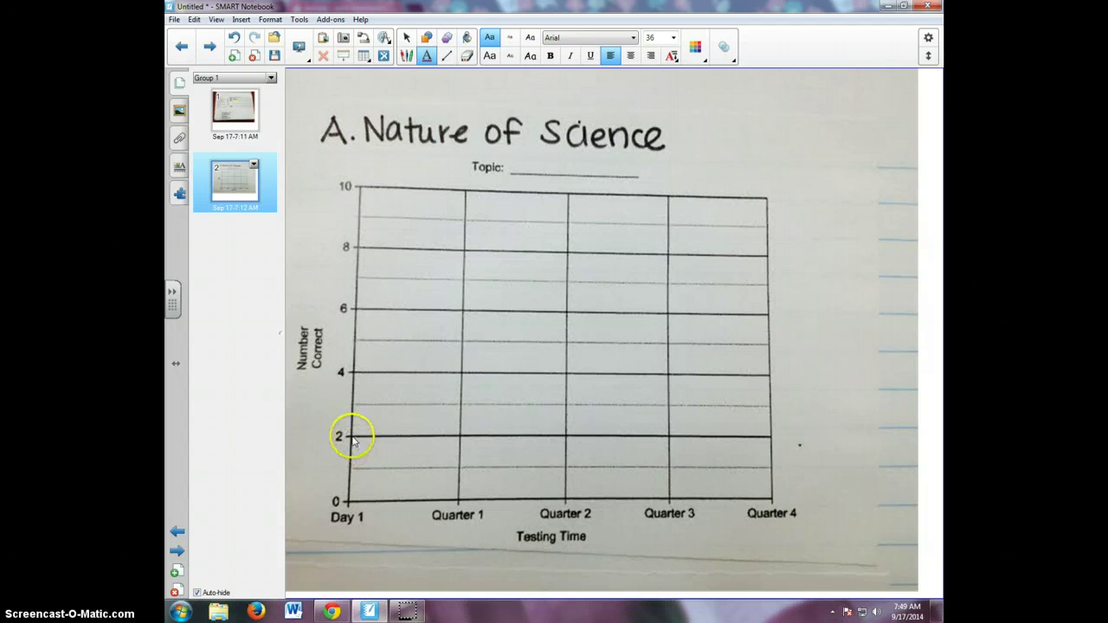
Mark the Day 1 score at 2 on the Number Correct axis with a red crayon, undoing the stray mark at 0
click(407, 56)
click(496, 58)
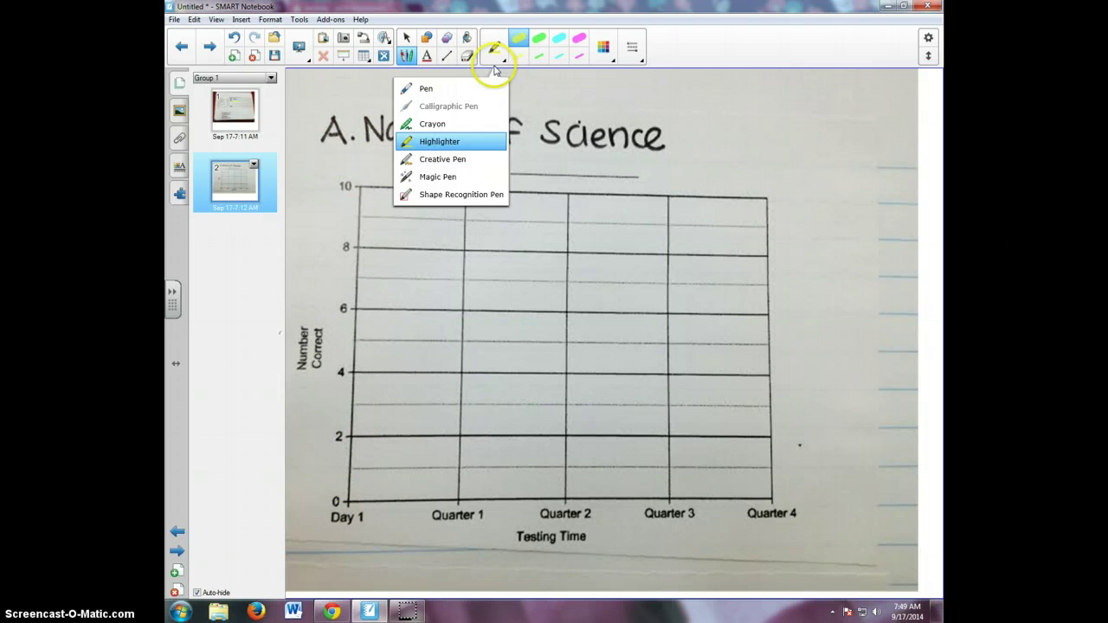
click(458, 123)
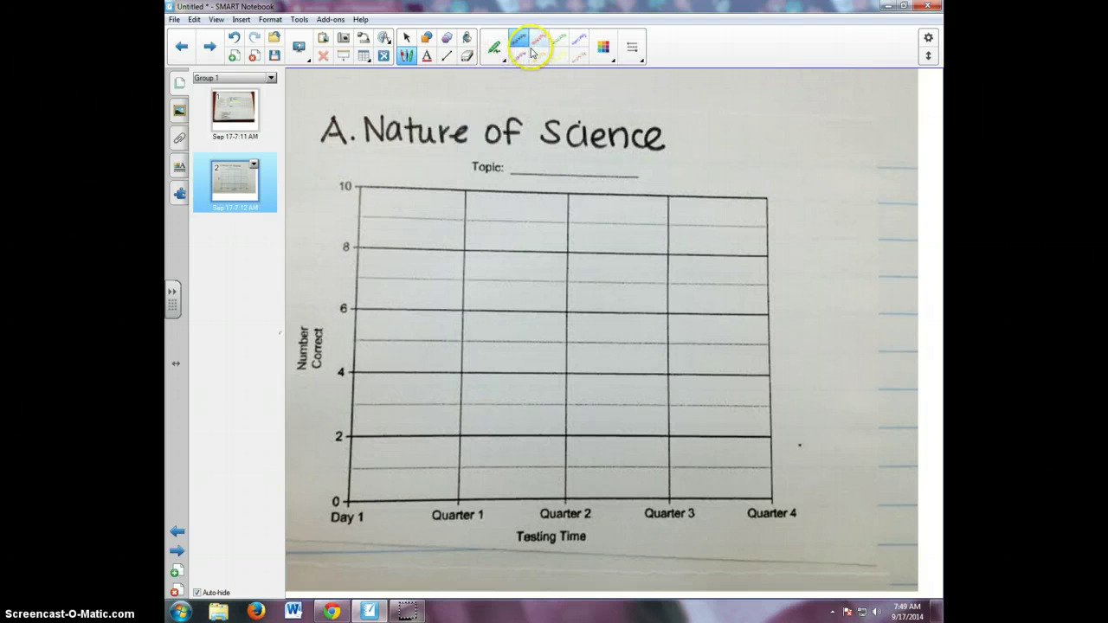
click(538, 41)
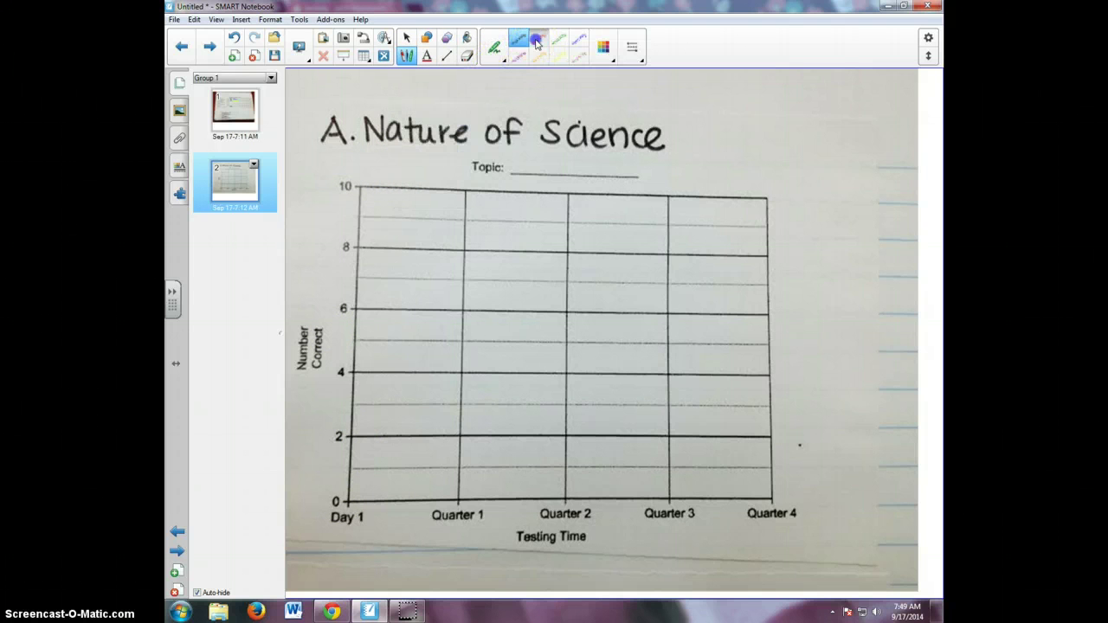
click(349, 500)
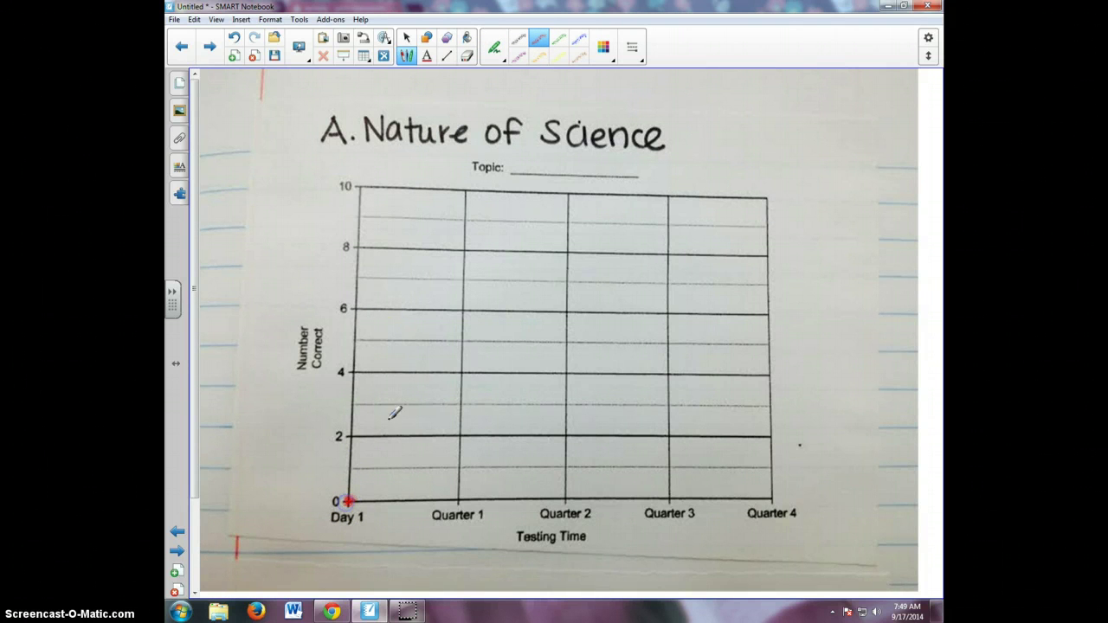
click(234, 37)
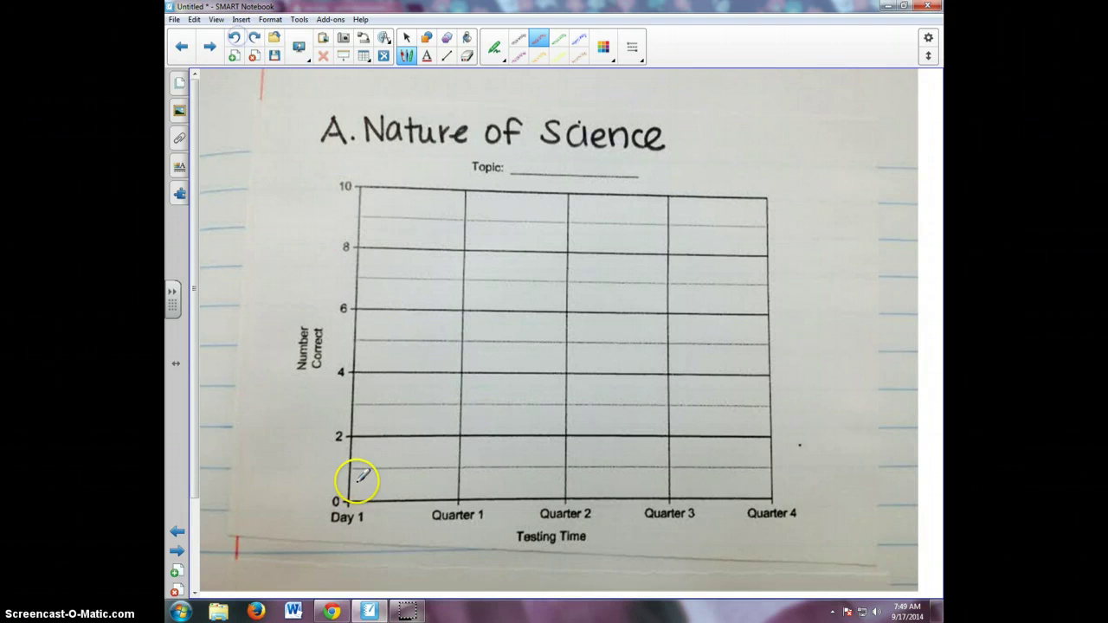
click(350, 434)
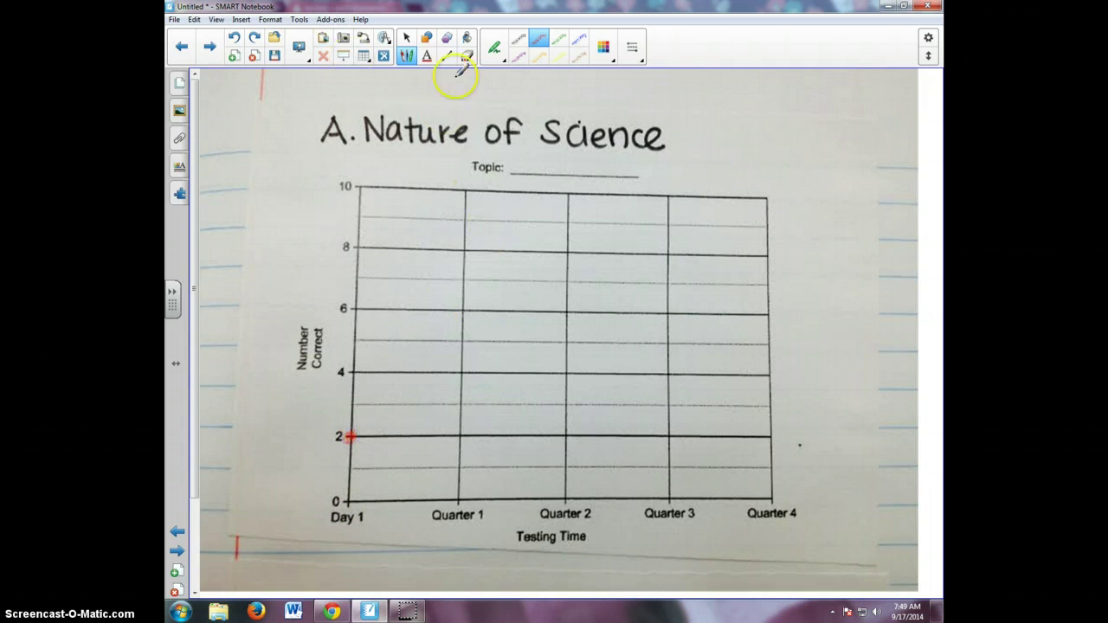
Switch to the Pen and draw a solid red dot over the Day 1 mark at 2
click(494, 49)
click(473, 90)
click(350, 435)
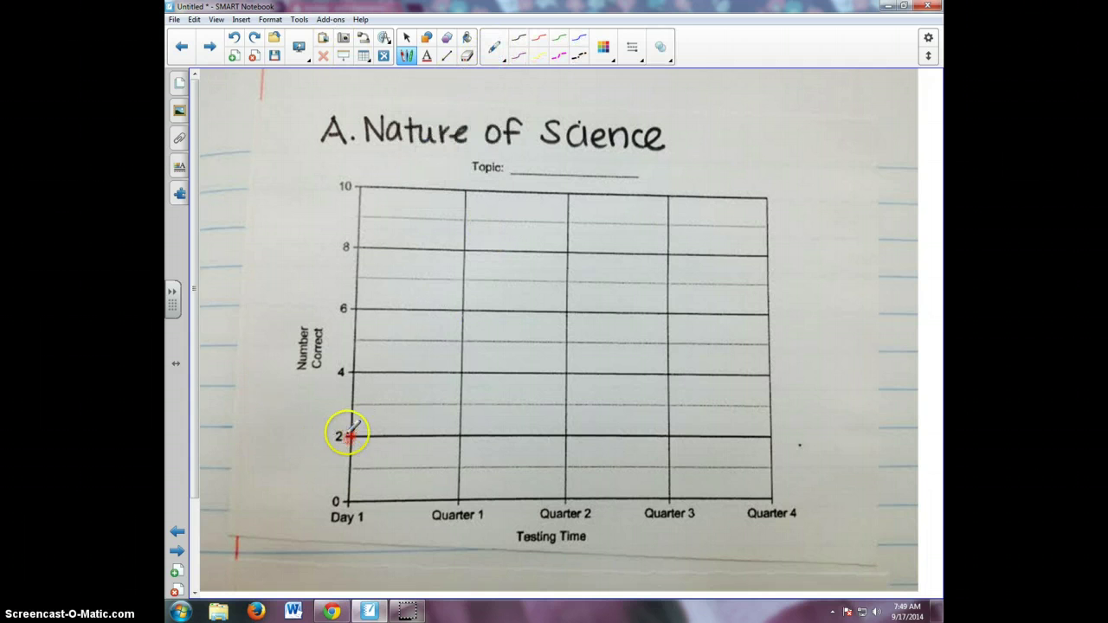
drag(355, 433, 351, 435)
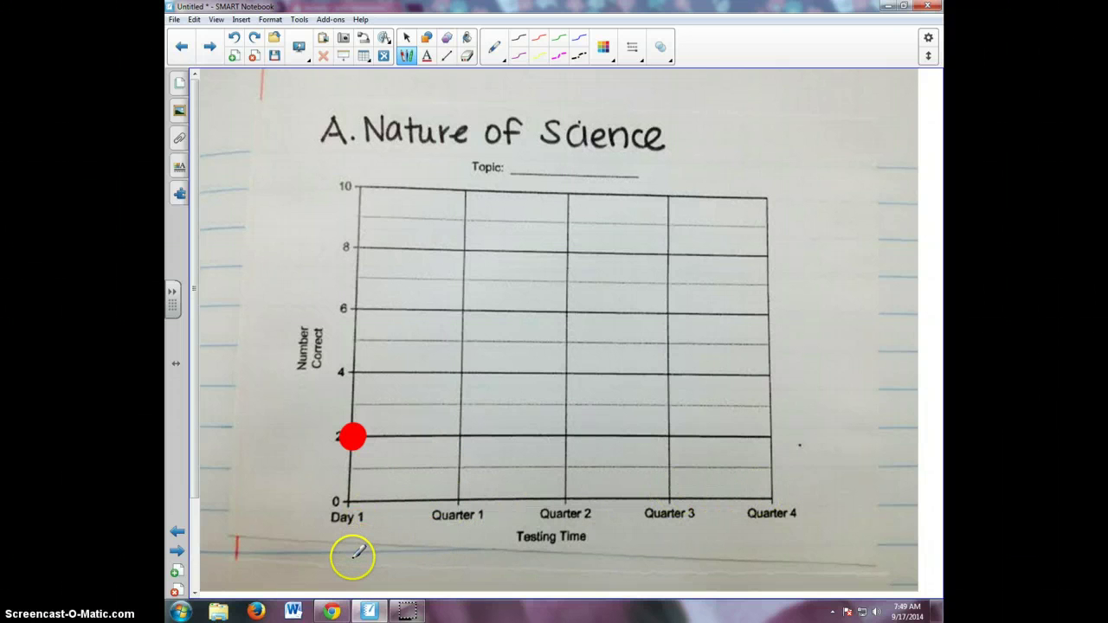
Select the red dot, nudge it clear of the axis label 2, and deselect it
scroll(353, 556, down, 1)
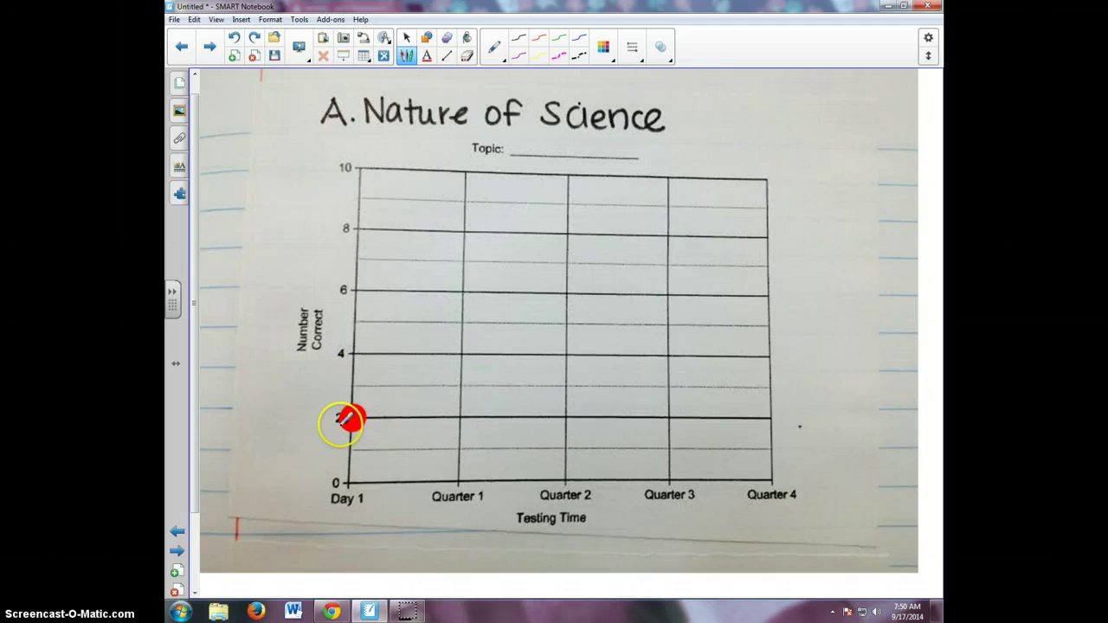
click(408, 39)
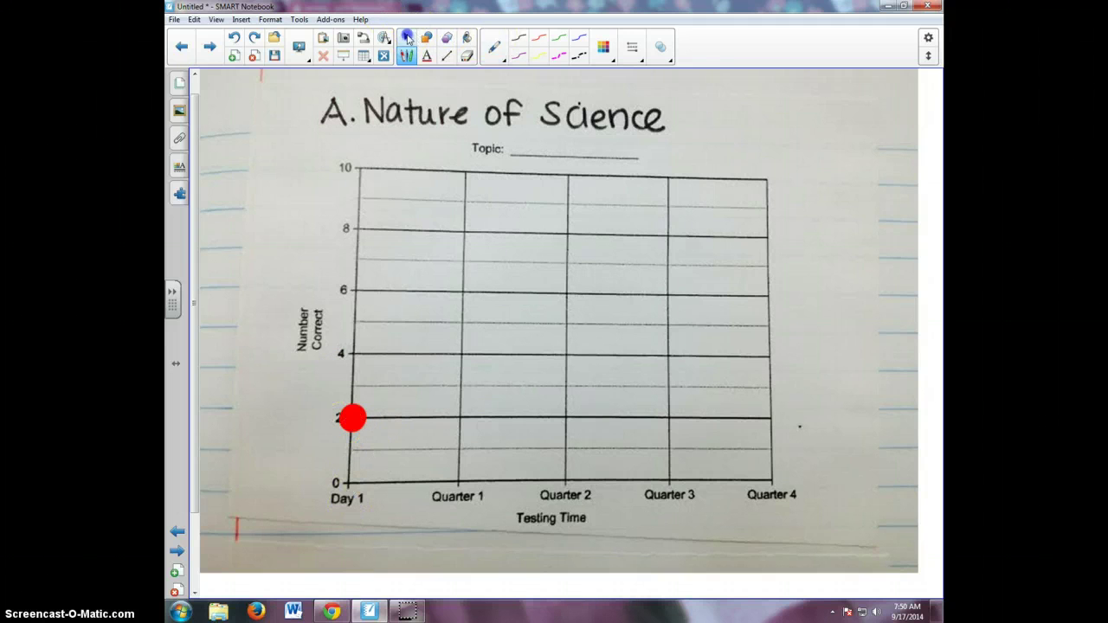
click(354, 420)
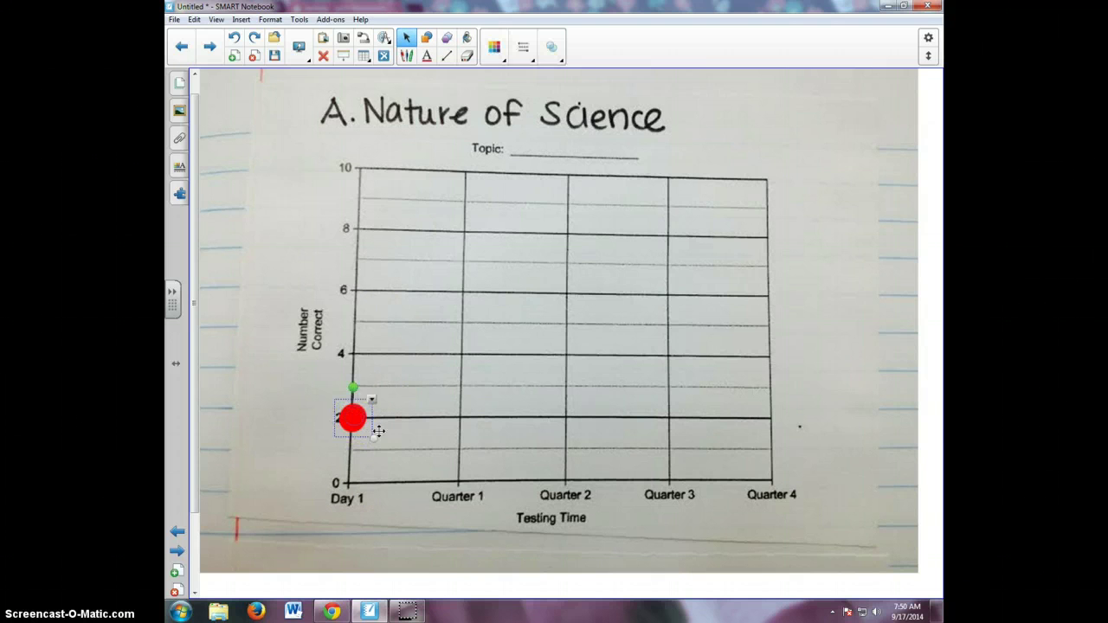
click(371, 432)
drag(354, 421, 357, 418)
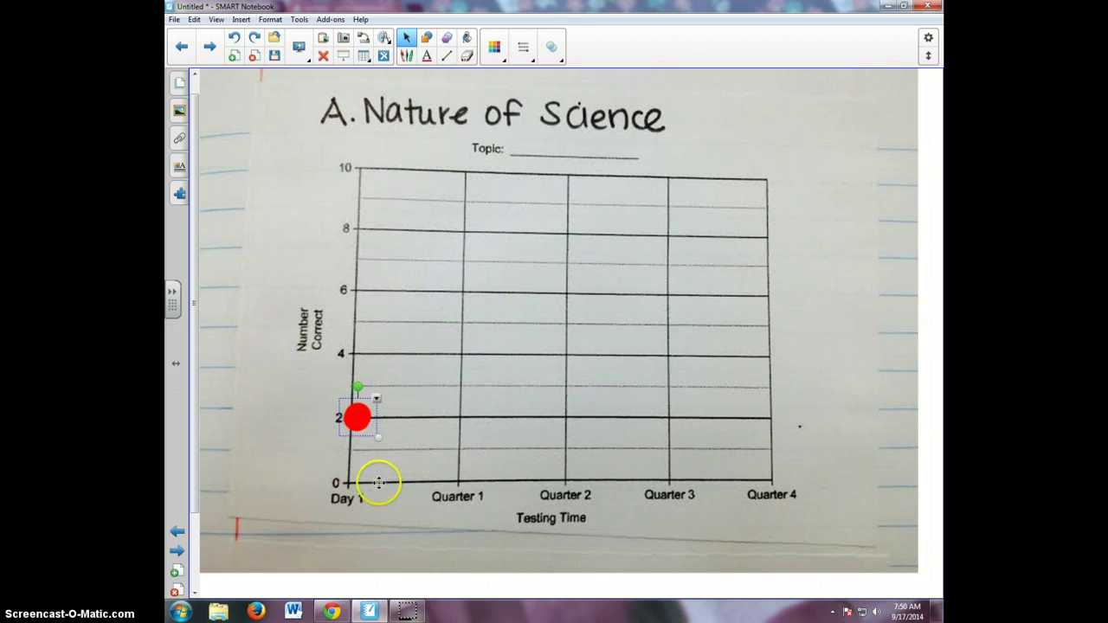
click(410, 520)
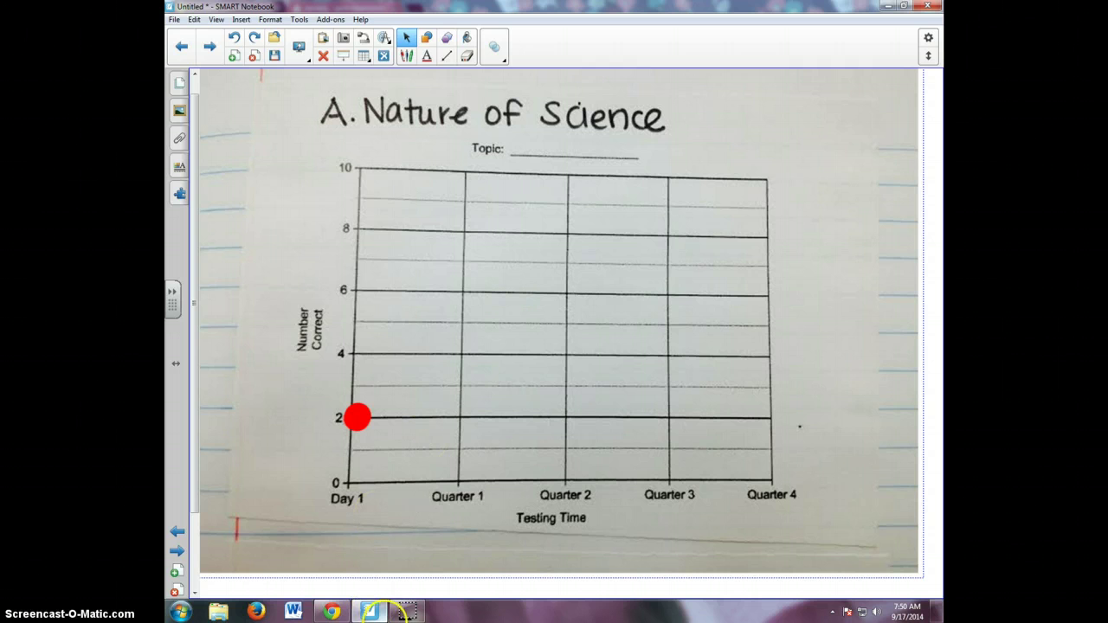
Return to the Day 1 assessment chart on page 1
click(179, 83)
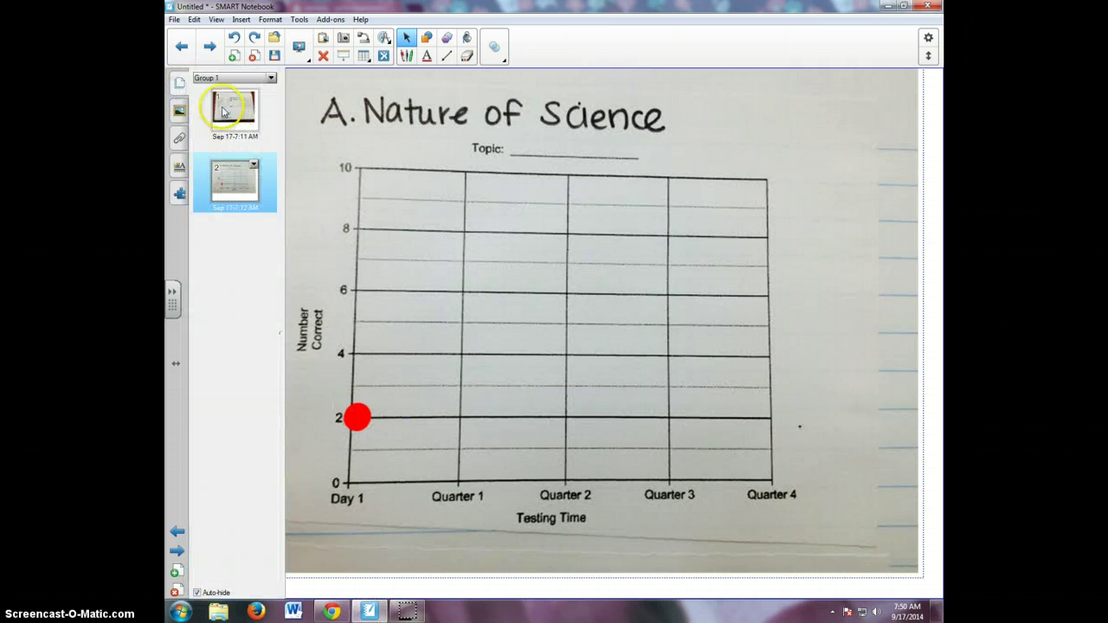
click(223, 109)
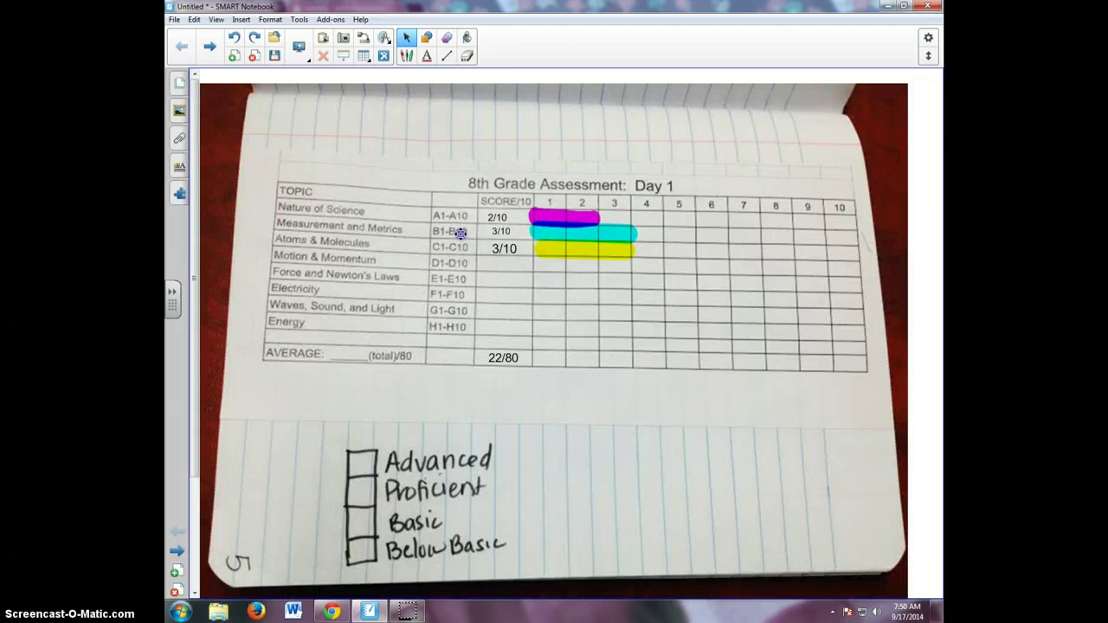